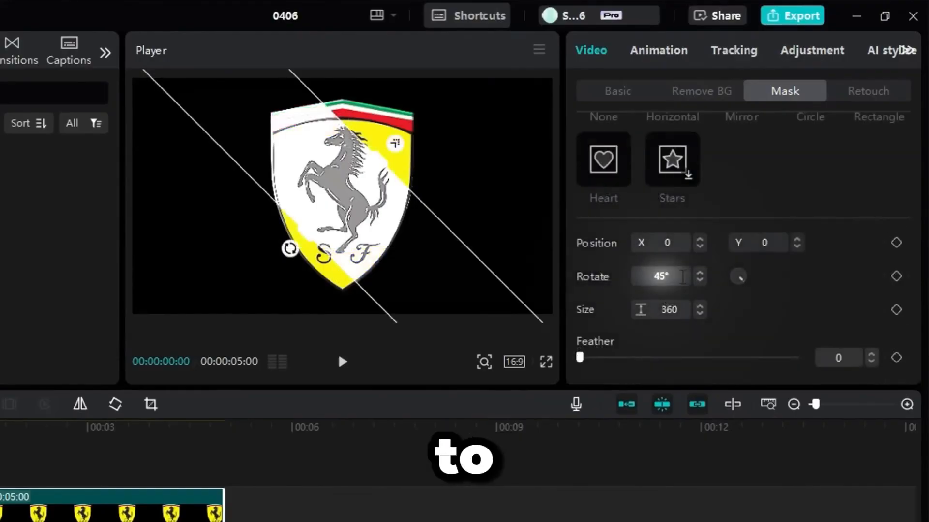
Shape the logo clip's mirror mask into a narrow, soft-feathered diagonal band rotated to -45°.
type("-")
key("Return")
left_click_drag(306, 158, 336, 189)
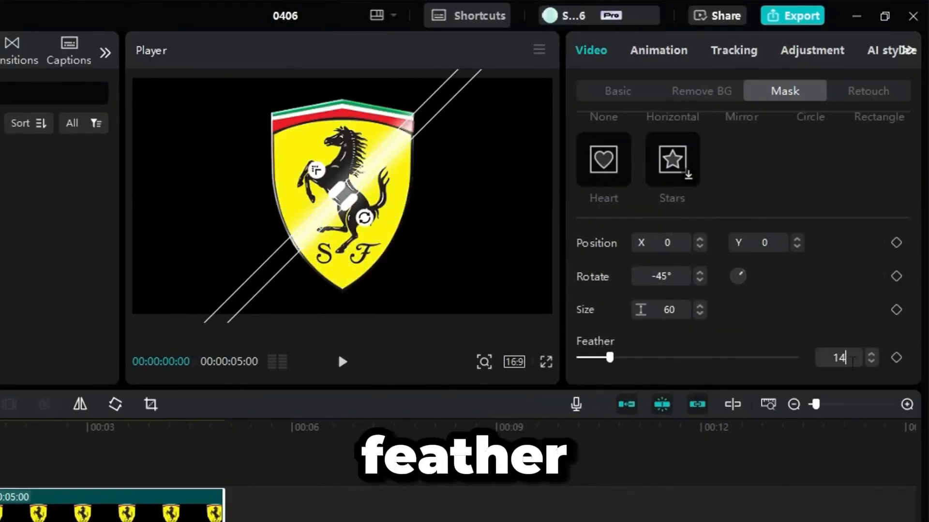
key("Up")
left_click_drag(337, 190, 333, 187)
Keyframe the mask so its band sweeps across the logo from upper left to lower right over about the first second.
scroll(621, 183, "up", 3)
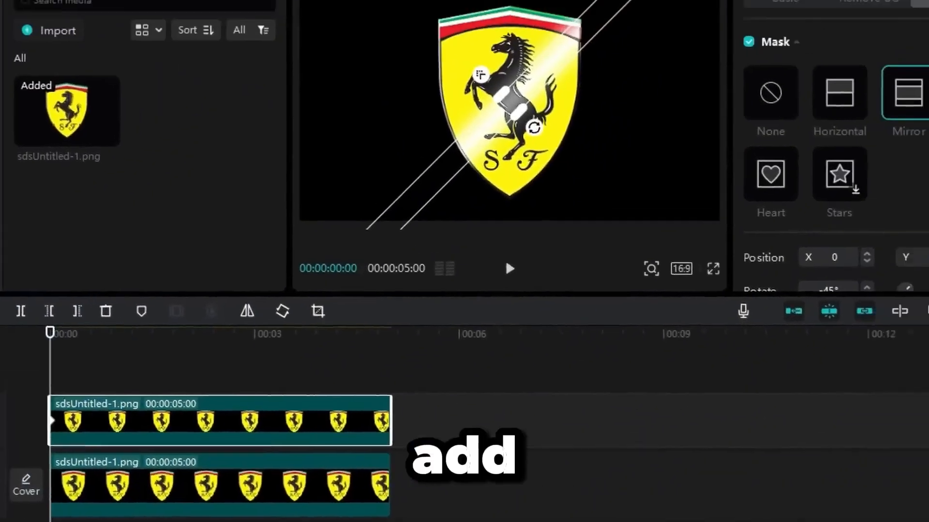
left_click(890, 136)
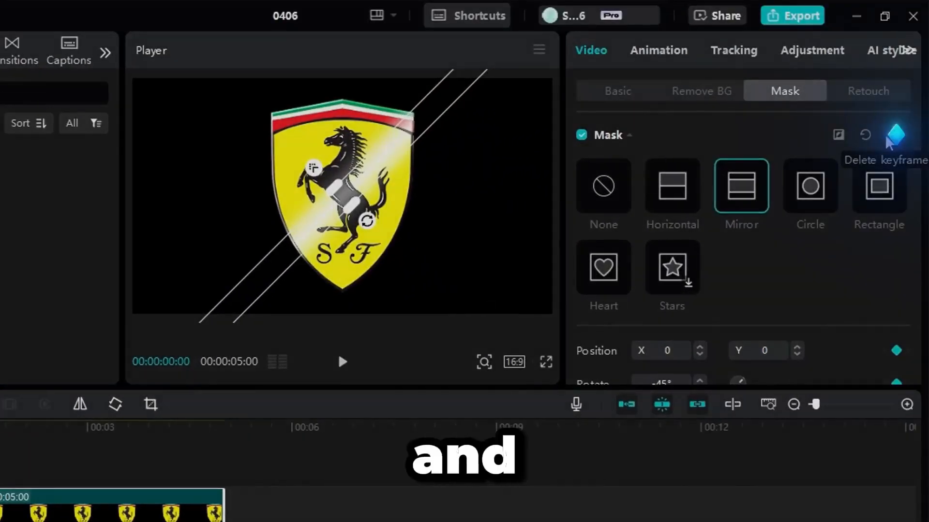
left_click_drag(269, 257, 185, 164)
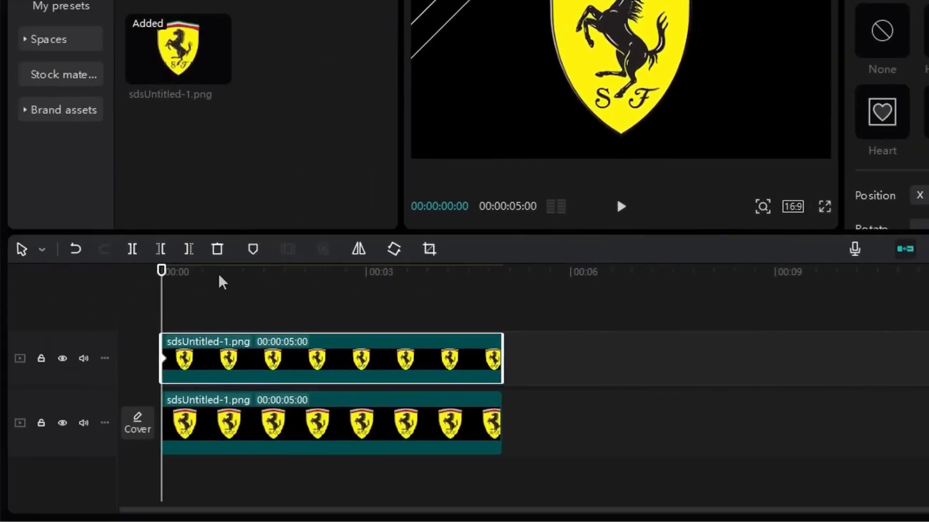
left_click(248, 278)
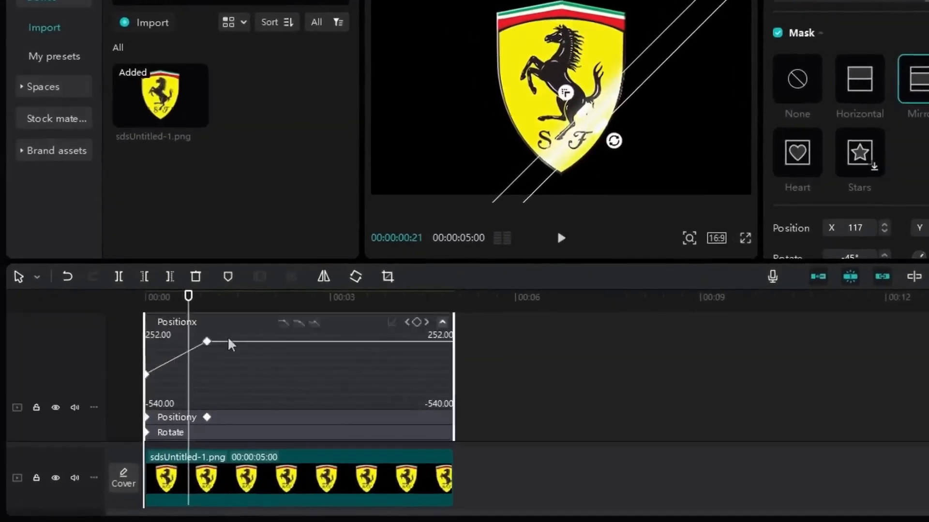
Ease the mask's Position X keyframes and combine the two logo clips into a compound clip.
scroll(229, 346, "up", 1)
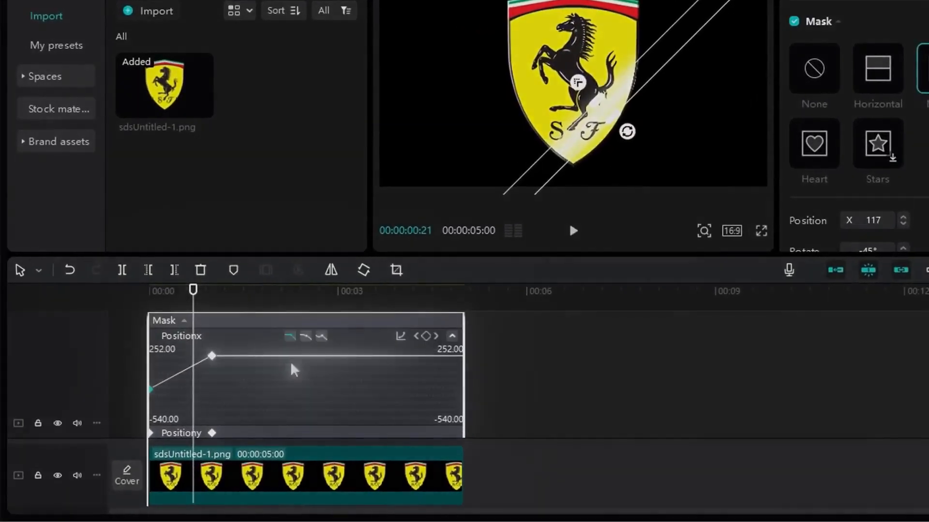
left_click(306, 336)
left_click_drag(180, 380, 187, 389)
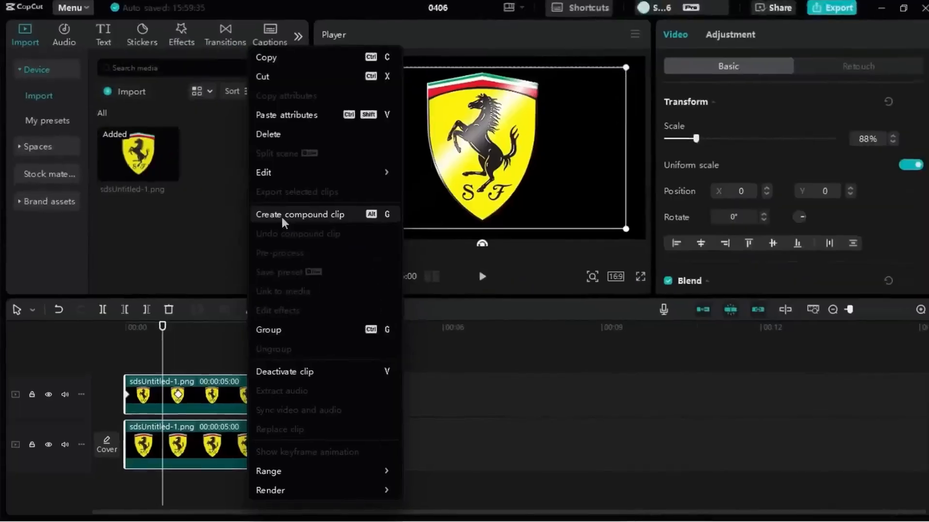
left_click(256, 219)
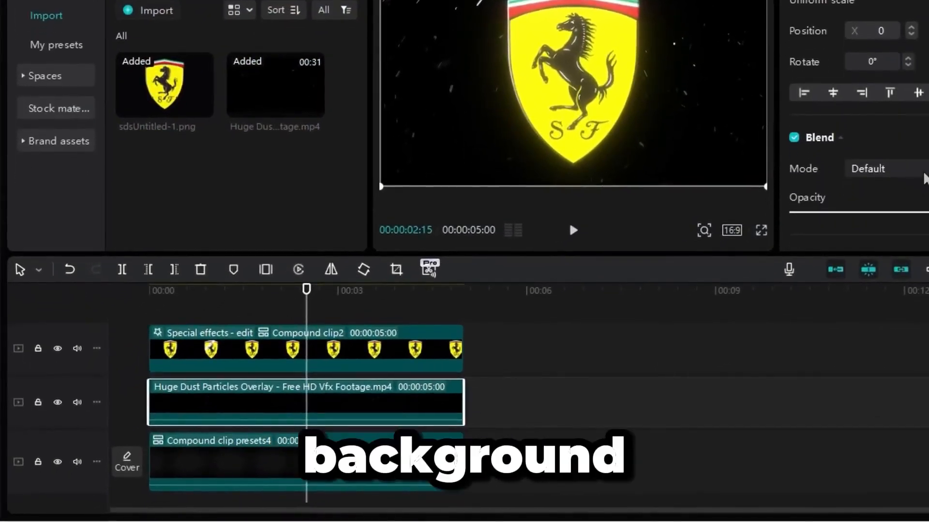
Set the blend mode of the Huge Dust Particles Overlay clip to Screen.
left_click(925, 175)
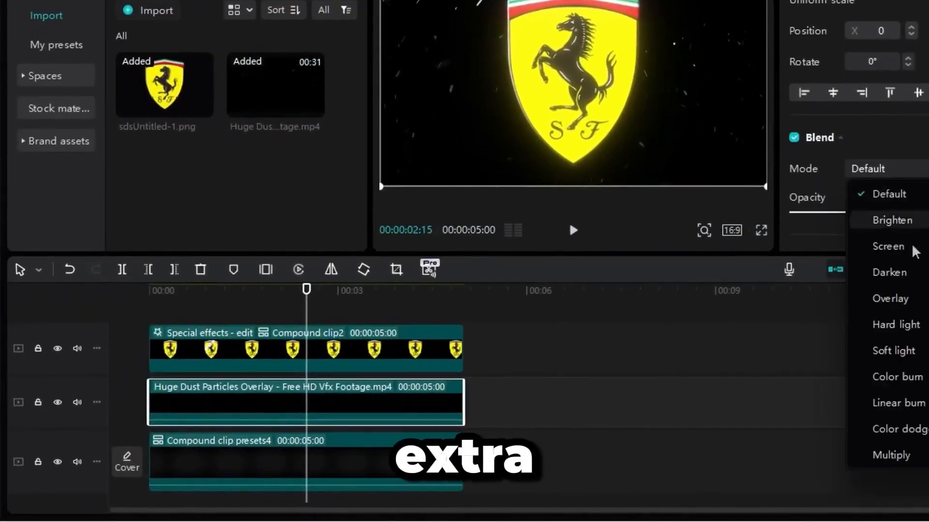
left_click(904, 256)
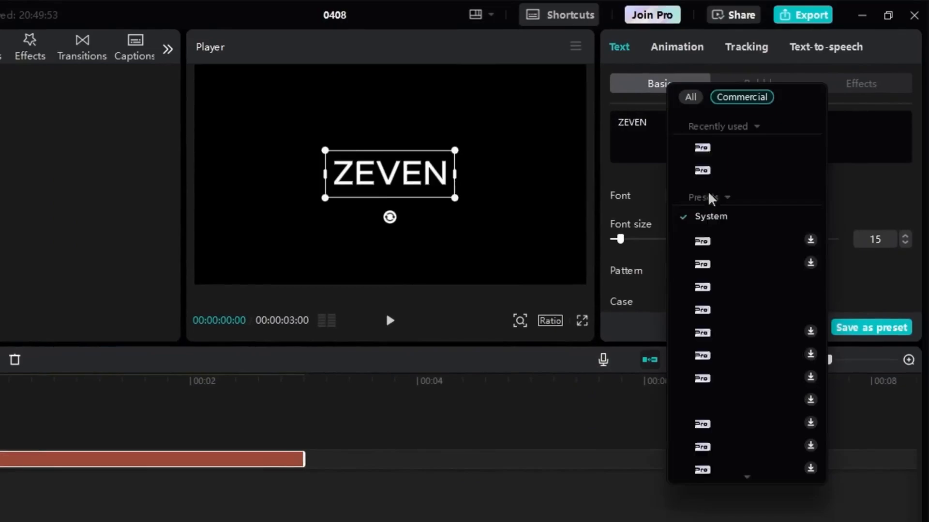
Give the ZEVEN text a bold font and a bright blue color.
scroll(706, 290, "down", 15)
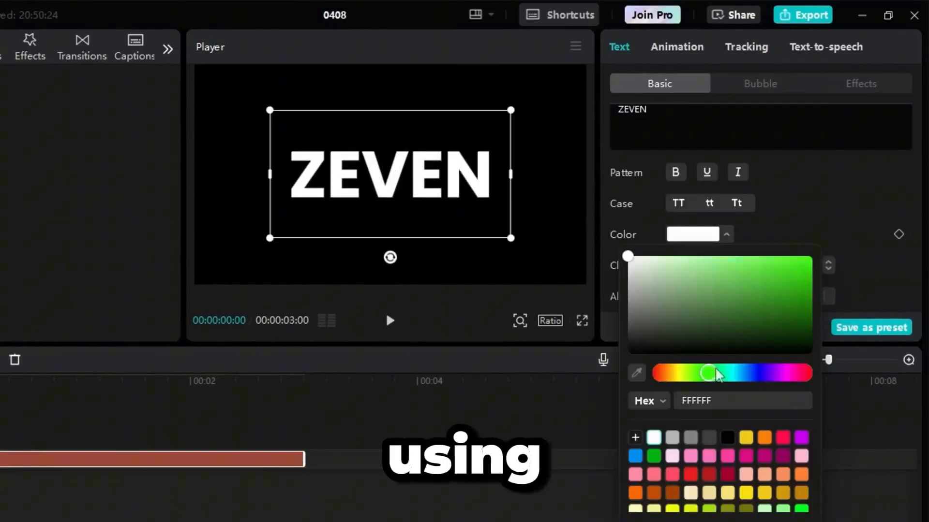
left_click(749, 373)
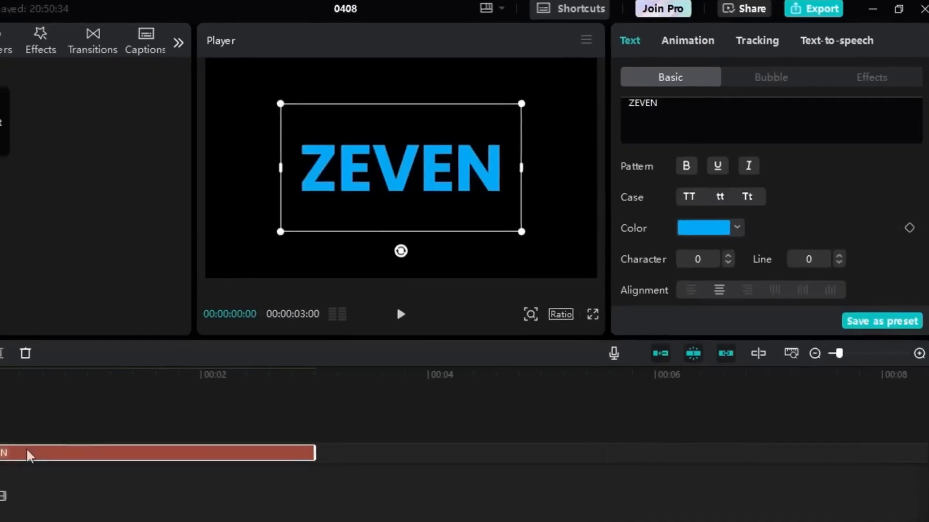
Turn the ZEVEN text into a compound clip and apply a Circle mask to it.
right_click(29, 452)
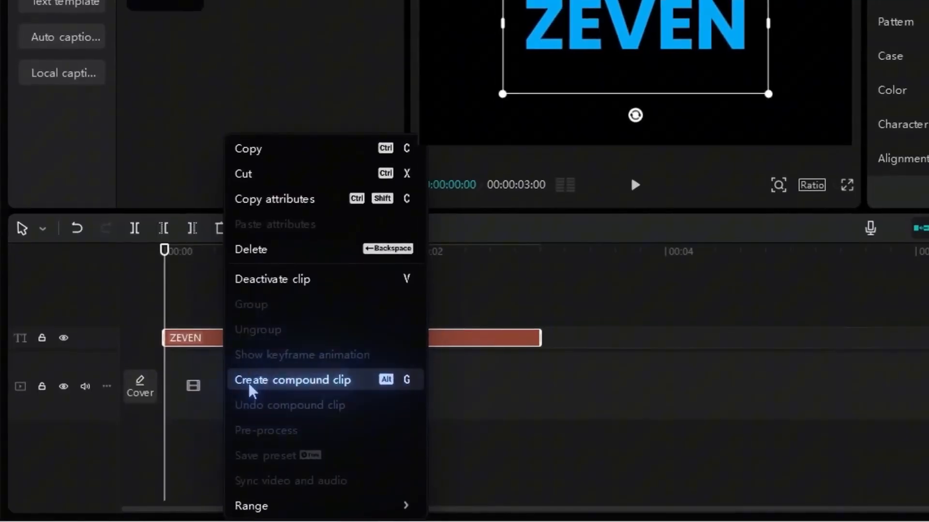
left_click(229, 396)
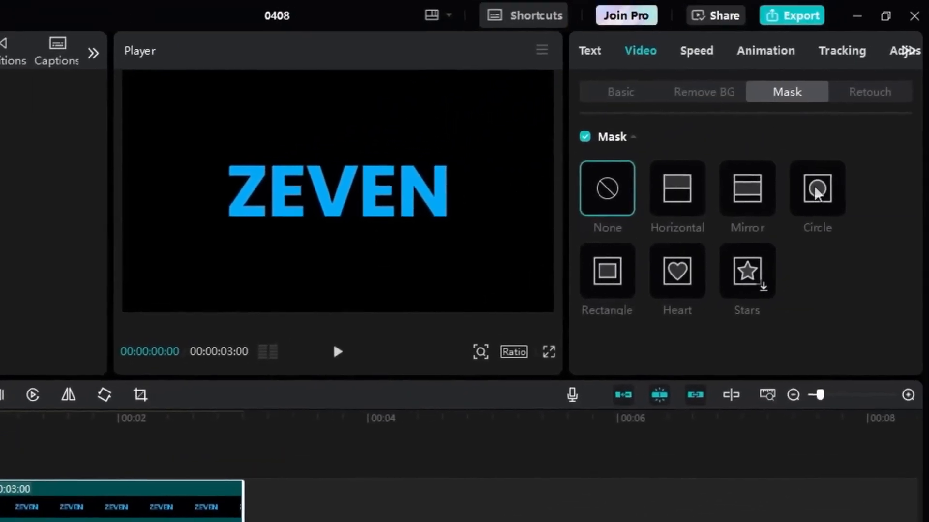
left_click(816, 190)
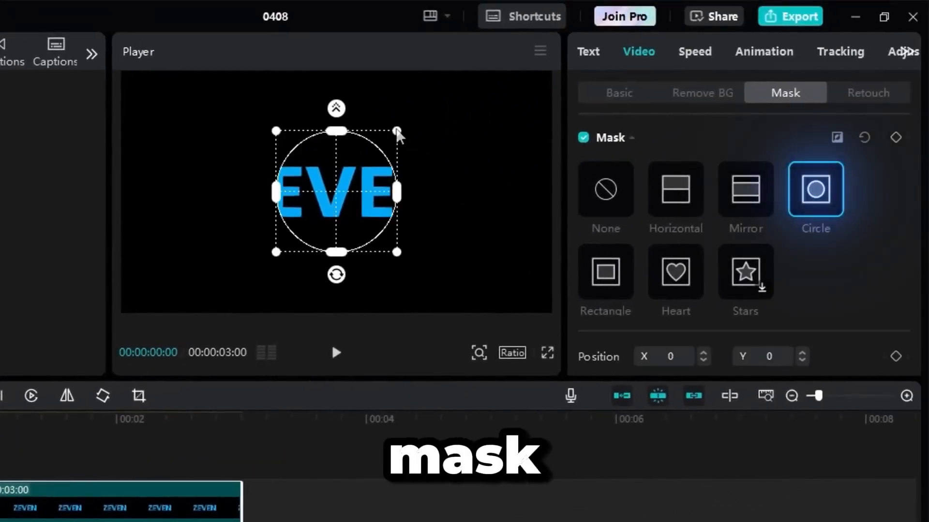
Shrink the circle mask to about 178 by 178 and set its feather to 15.
left_click_drag(387, 147, 358, 173)
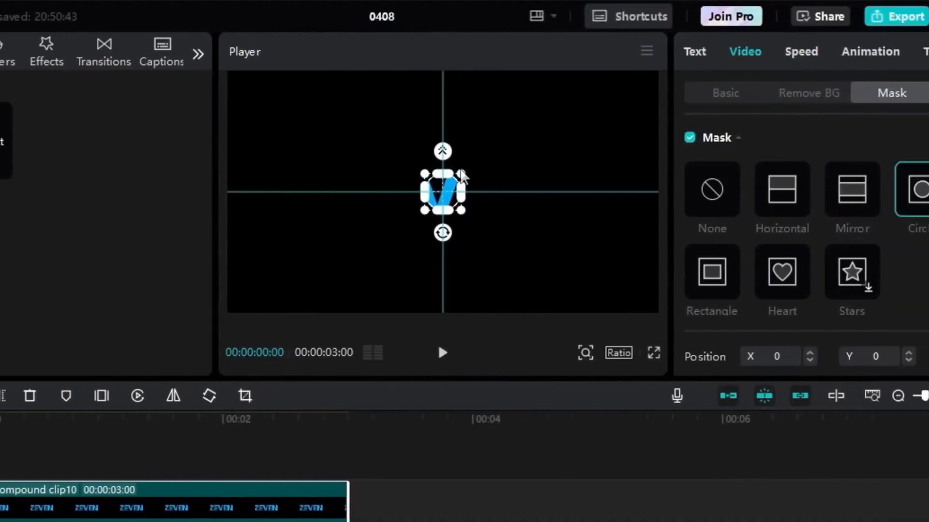
scroll(814, 290, "down", 3)
left_click_drag(842, 350, 814, 355)
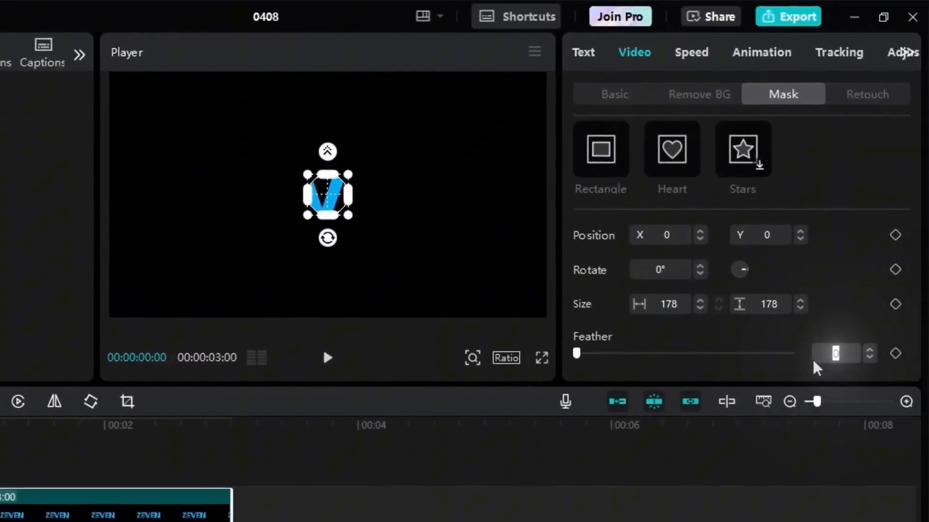
type("15")
key("Return")
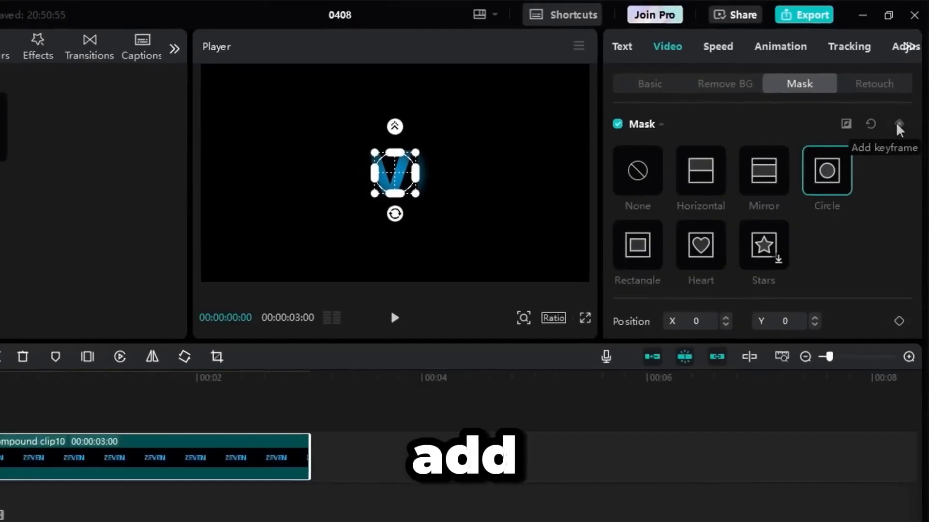
Keyframe the circle mask at the clip's start over the first letter and move it to its next position further along the clip.
left_click(902, 103)
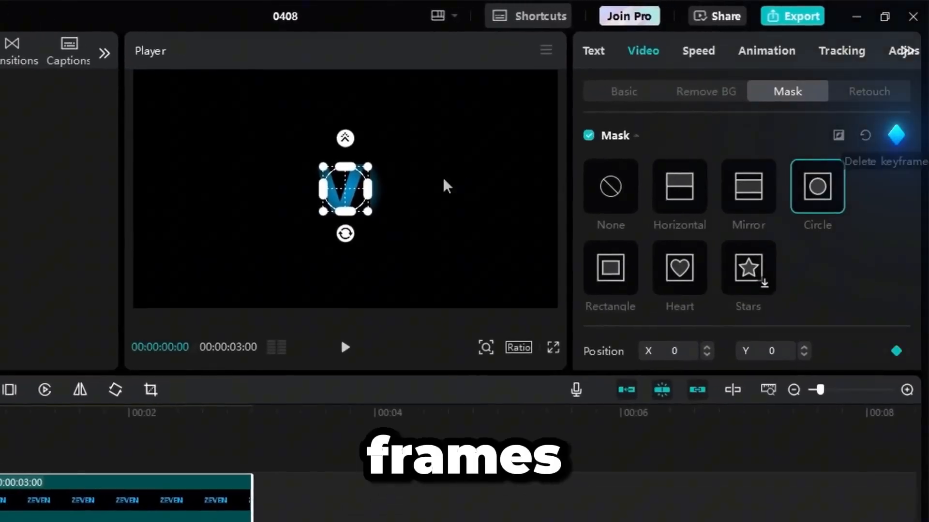
left_click_drag(332, 194, 260, 170)
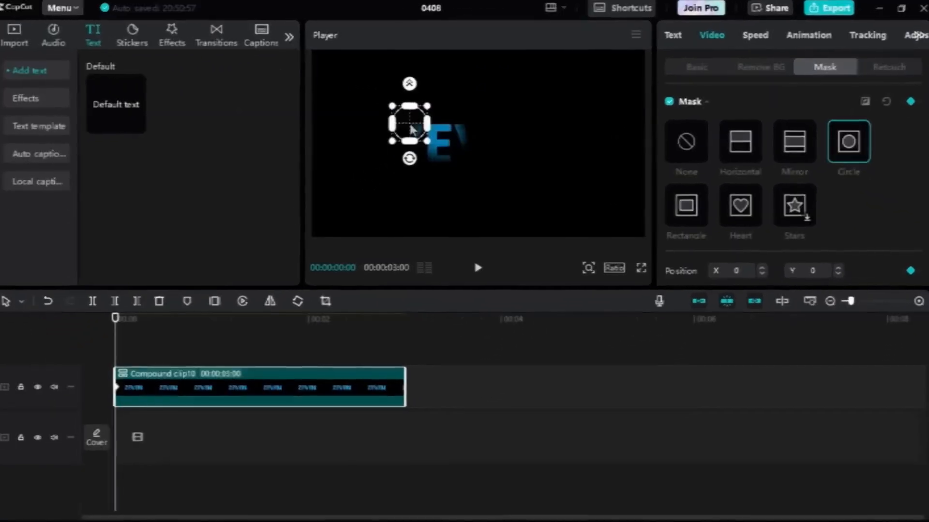
left_click(226, 325)
left_click_drag(447, 139, 603, 5)
Advance through the clip frame by frame, adding further mask keyframes, and play the spotlight animation from the start.
left_click(278, 323)
key("Right")
left_click(904, 100)
key("Right")
key("Right")
key("Right")
key("Right")
key("Right")
key("Right")
key("Right")
key("Right")
key("Right")
left_click(905, 95)
key("Right")
key("Right")
key("Right")
key("Right")
key("Right")
key("Right")
key("Right")
key("Right")
key("Right")
key("Right")
key("Right")
left_click(93, 356)
key("space")
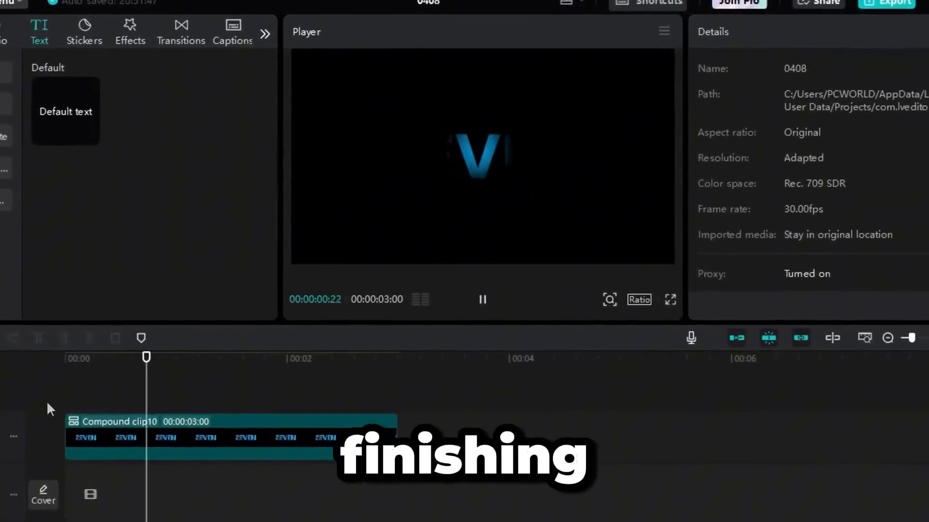
Show the keyframe animation of the masked ZEVEN compound clip in the timeline.
left_click(157, 438)
right_click(157, 438)
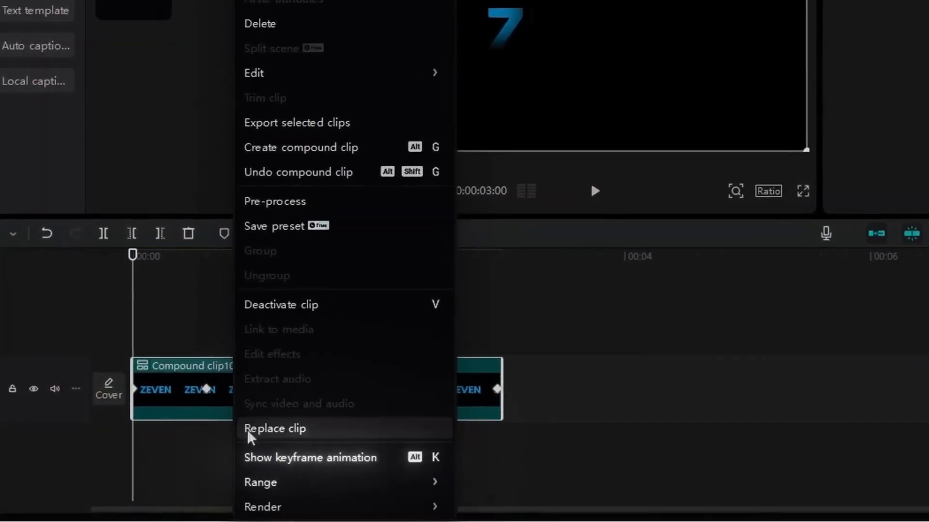
left_click(280, 458)
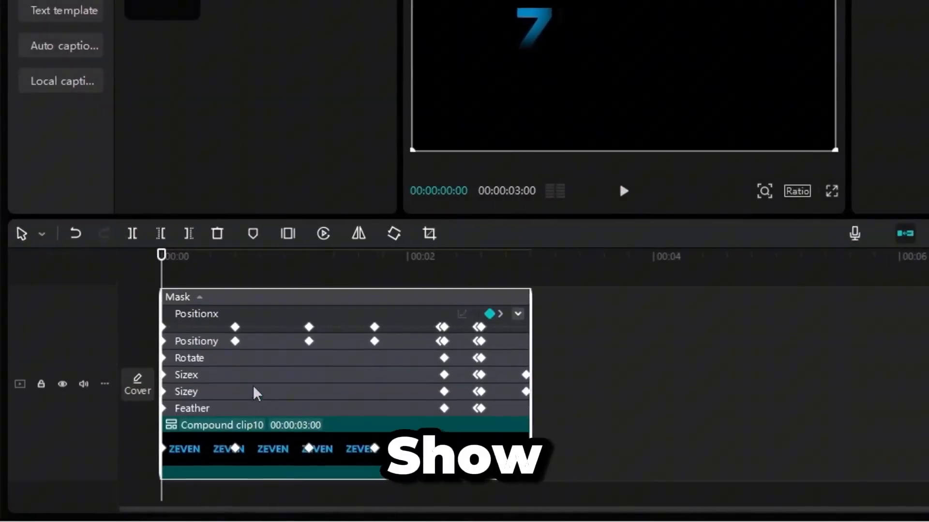
key("ctrl+equal")
left_click_drag(373, 216, 373, 184)
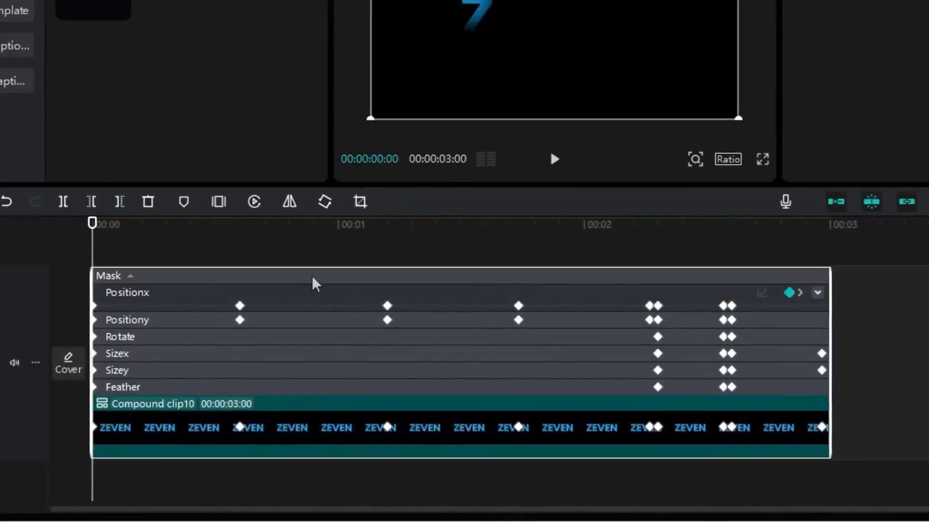
Expand the mask's Position X curve, select all its keyframes and apply the Ease Out graph.
left_click(817, 292)
left_click_drag(783, 325, 87, 265)
left_click(762, 254)
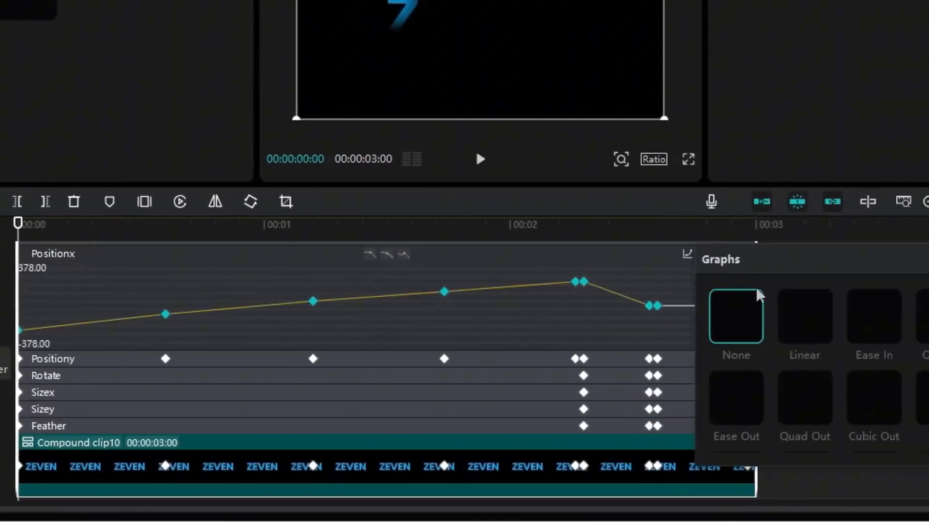
left_click(744, 400)
Apply a graph preset to the mask's Position Y keyframes and play the animation.
left_click(275, 363)
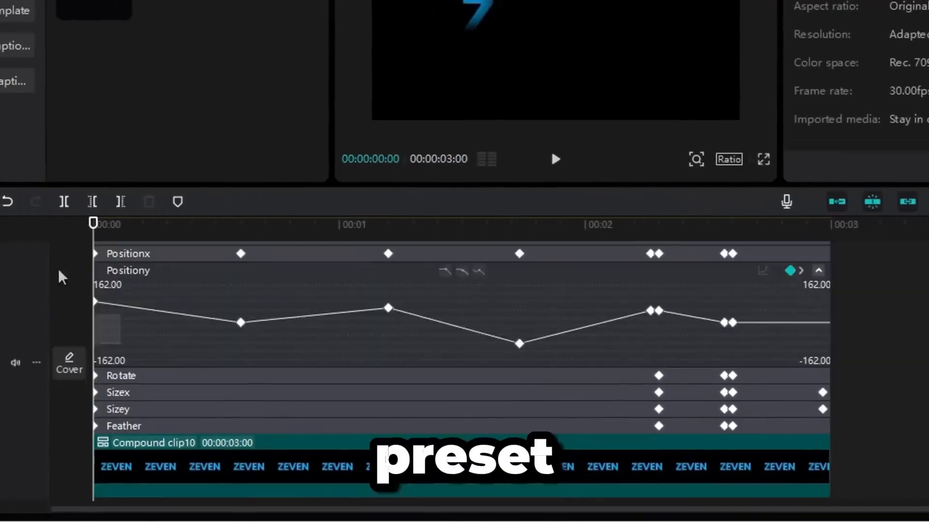
left_click(764, 270)
left_click(928, 326)
key("space")
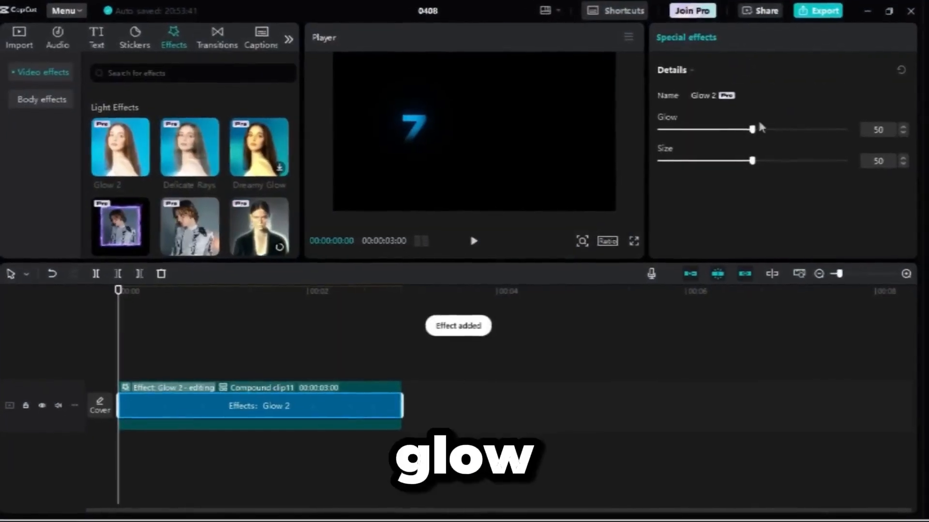
Increase the glow strength and size of the Glow 2 effect on the ZEVEN clip.
left_click_drag(752, 128, 795, 129)
left_click_drag(814, 164, 824, 167)
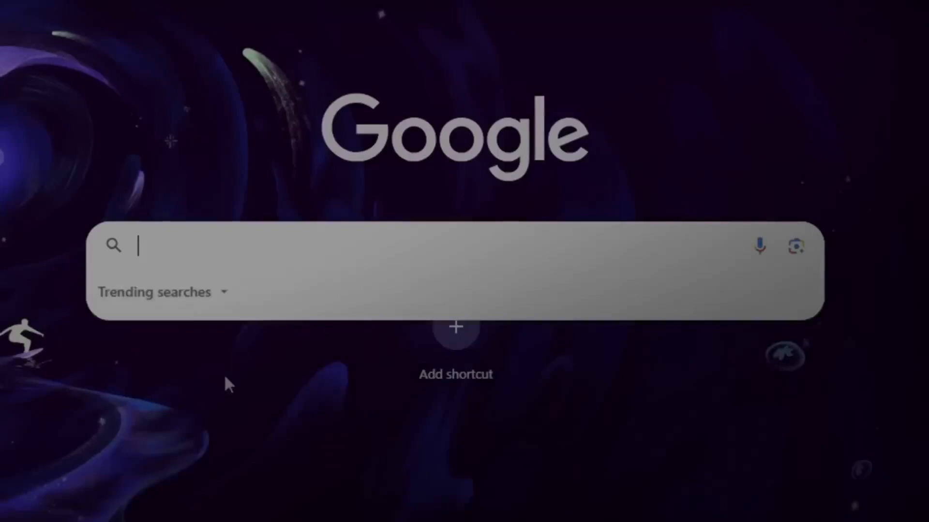
In the web browser, look up CapCut's Wikipedia article and capture a rectangular screenshot of part of the page.
type("Capcut Wik")
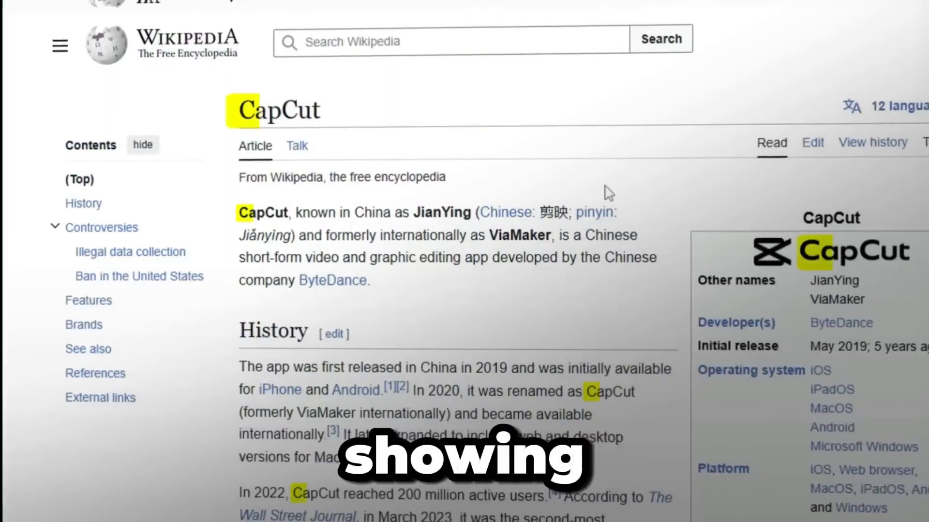
key("super+shift+s")
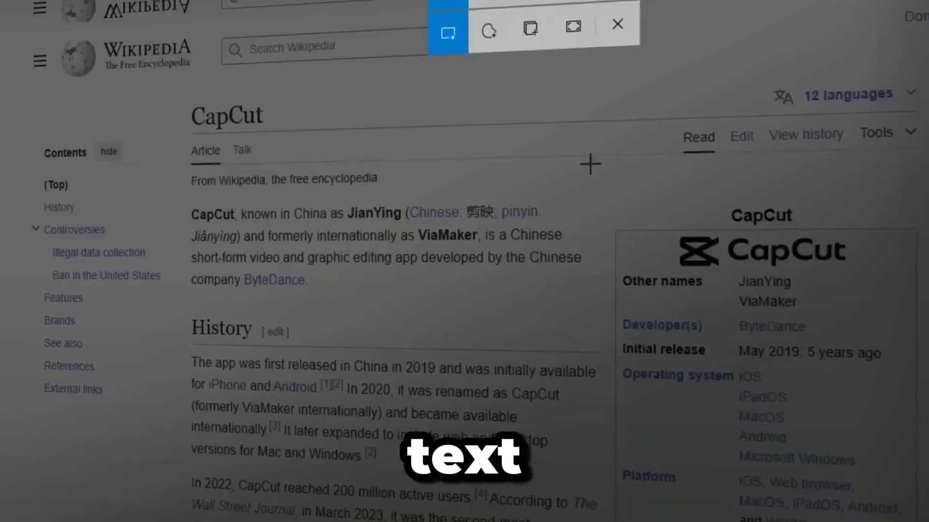
left_click_drag(630, 162, 926, 336)
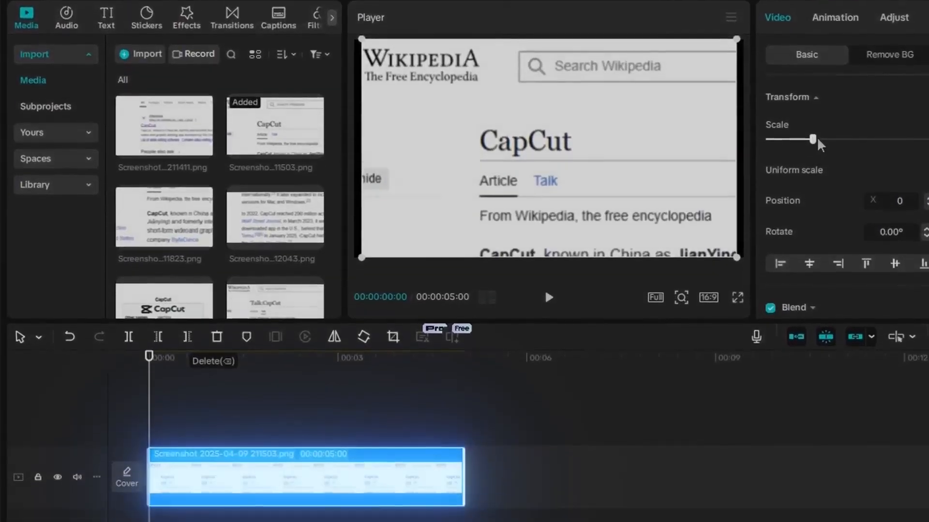
In CapCut, enlarge the Wikipedia screenshot clip and place its CapCut heading near the middle of the frame.
left_click_drag(812, 168, 825, 168)
left_click_drag(733, 120, 741, 115)
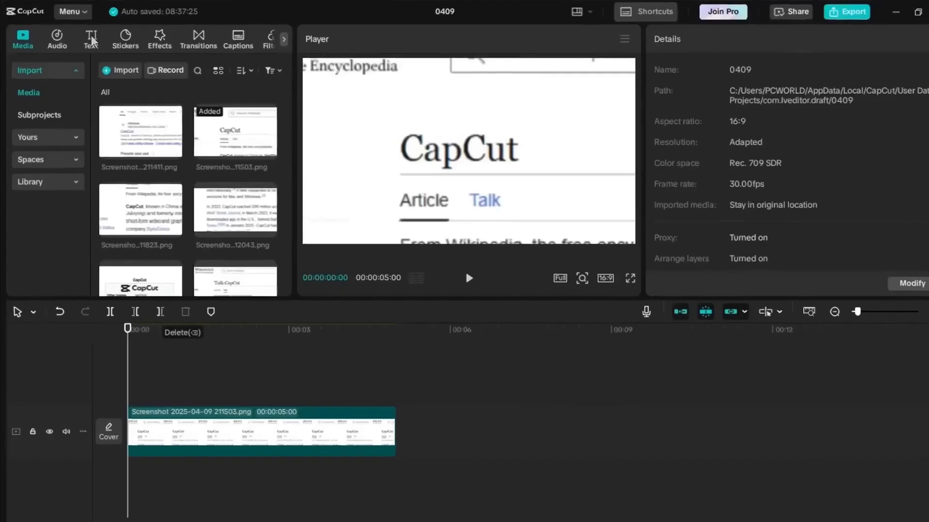
Add a default text layer containing only spaces over the CapCut heading and turn on its background.
left_click(119, 35)
left_click(194, 115)
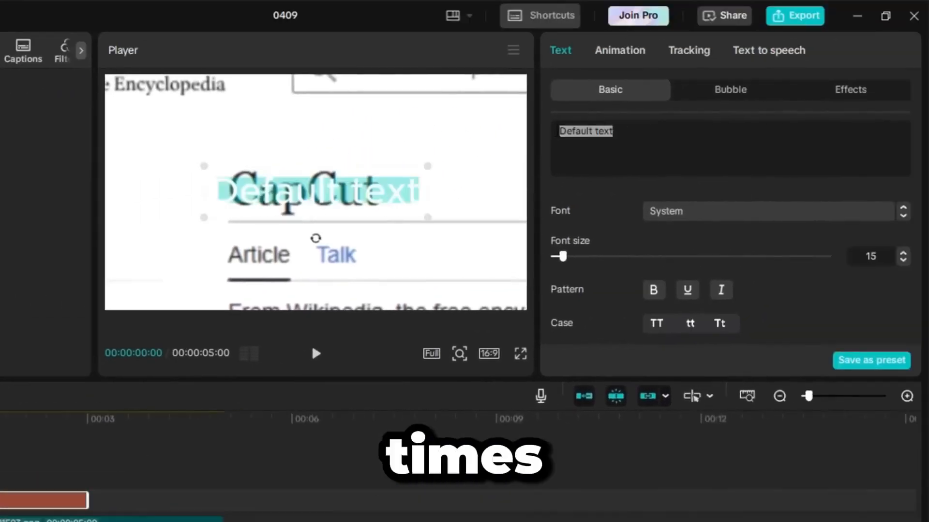
scroll(673, 216, "down", 10)
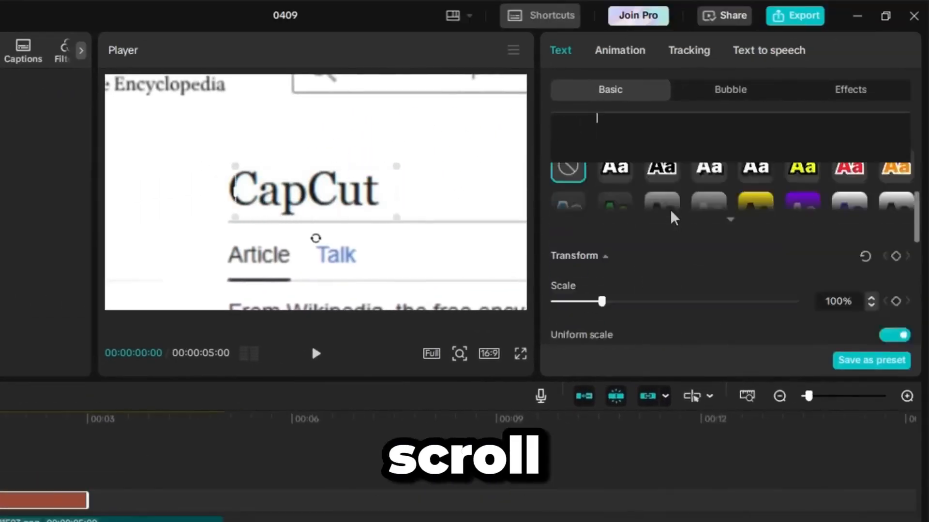
left_click(556, 175)
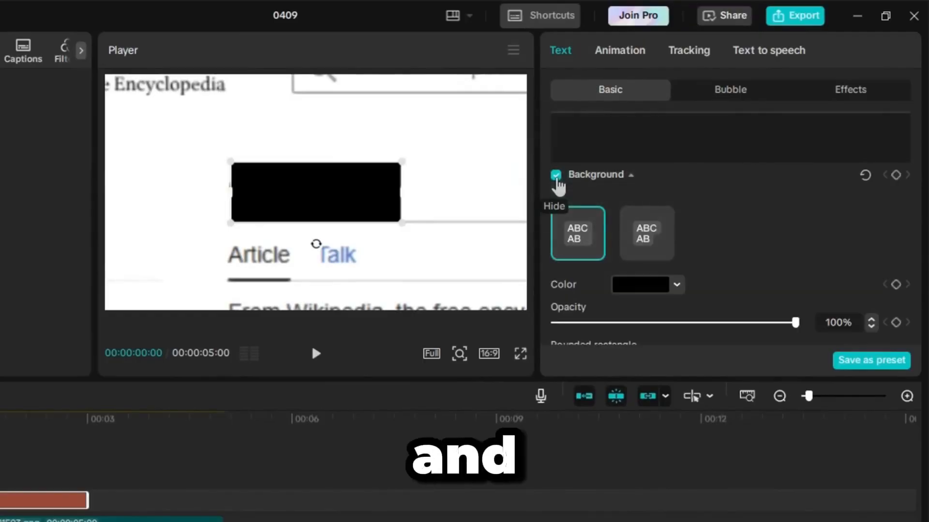
Color the text background yellow with 59% layer opacity and fit the rectangle over the CapCut heading.
left_click(650, 234)
left_click(676, 285)
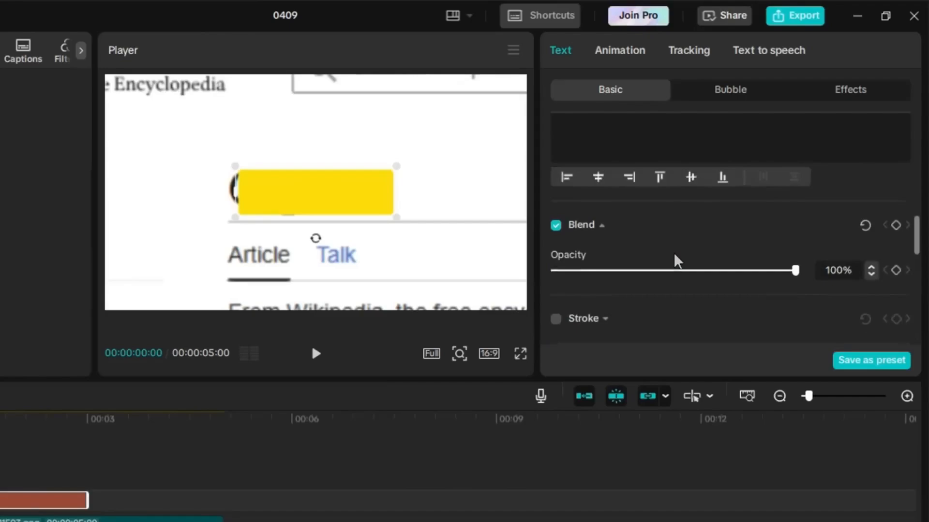
scroll(677, 261, "up", 1)
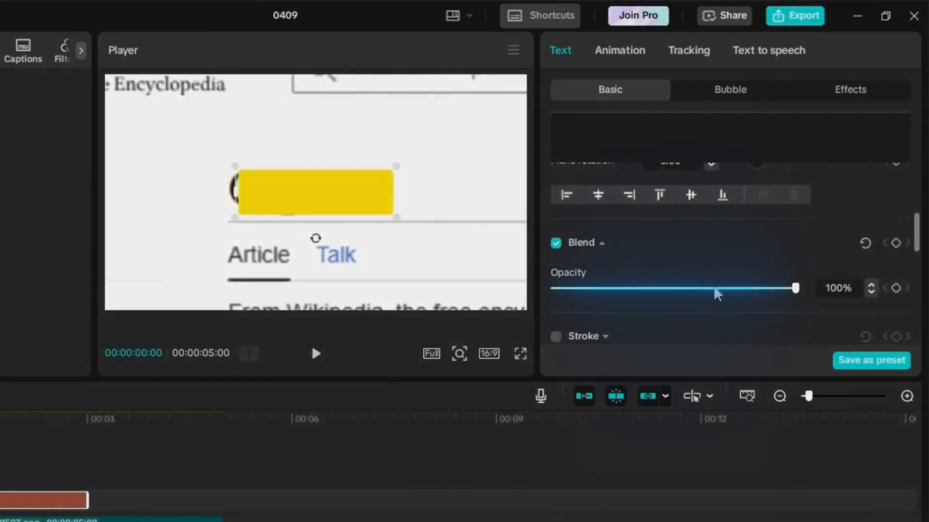
left_click_drag(700, 288, 696, 289)
left_click_drag(318, 205, 315, 206)
left_click_drag(473, 256, 481, 262)
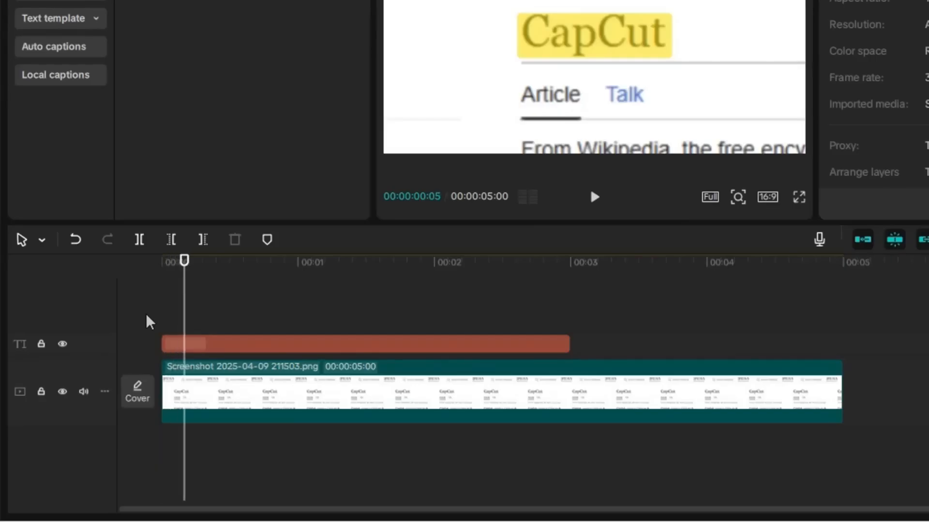
Trim the first Wikipedia screenshot clip to five frames and enlarge the next screenshot to match its CapCut word to the yellow rectangle.
left_click(202, 240)
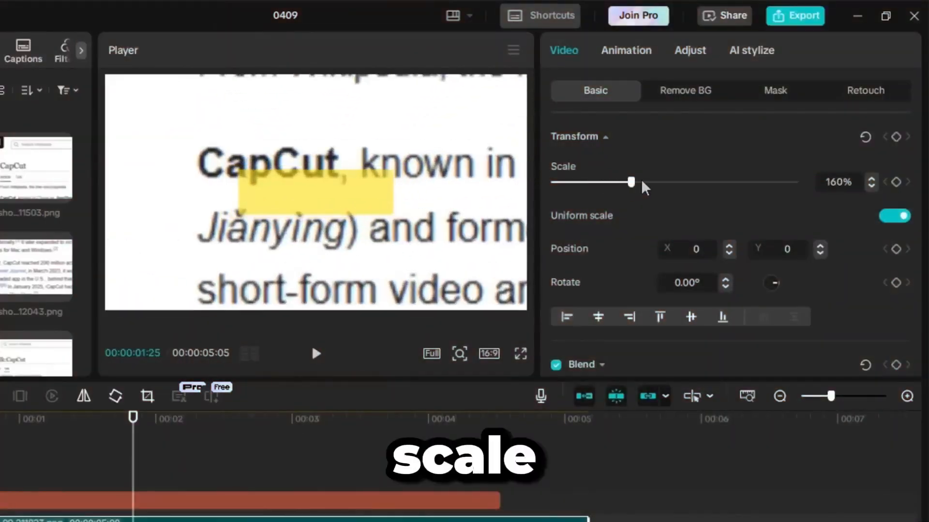
left_click(643, 183)
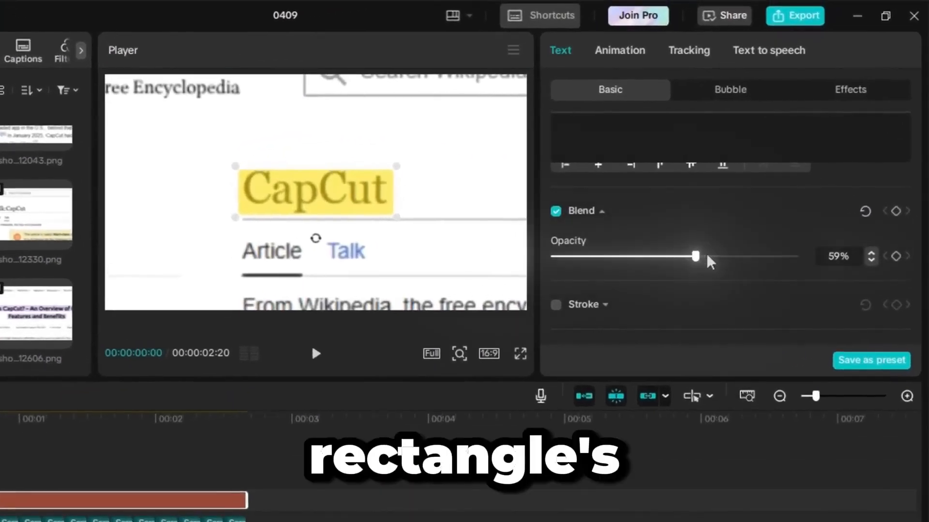
Restore the yellow rectangle's opacity to 100% and set its compound clip's blend mode to Multiply.
left_click_drag(749, 199, 839, 199)
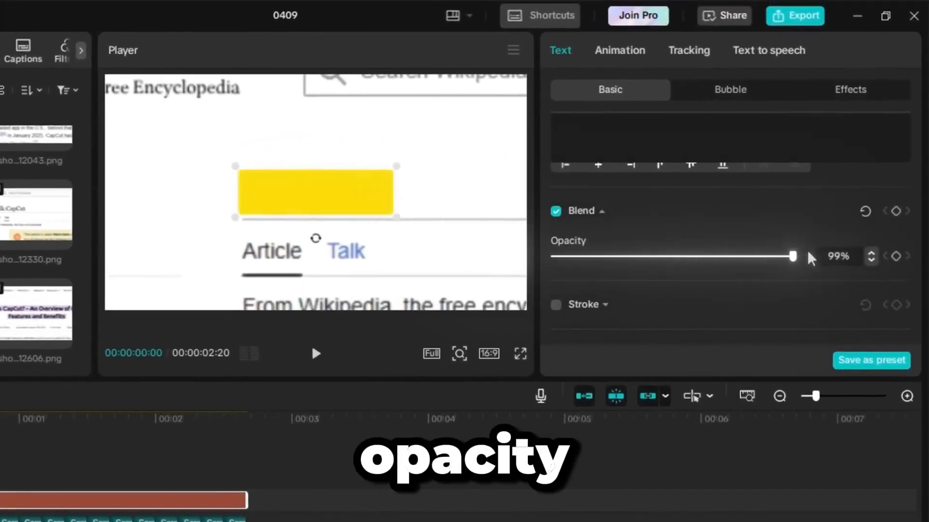
left_click(871, 252)
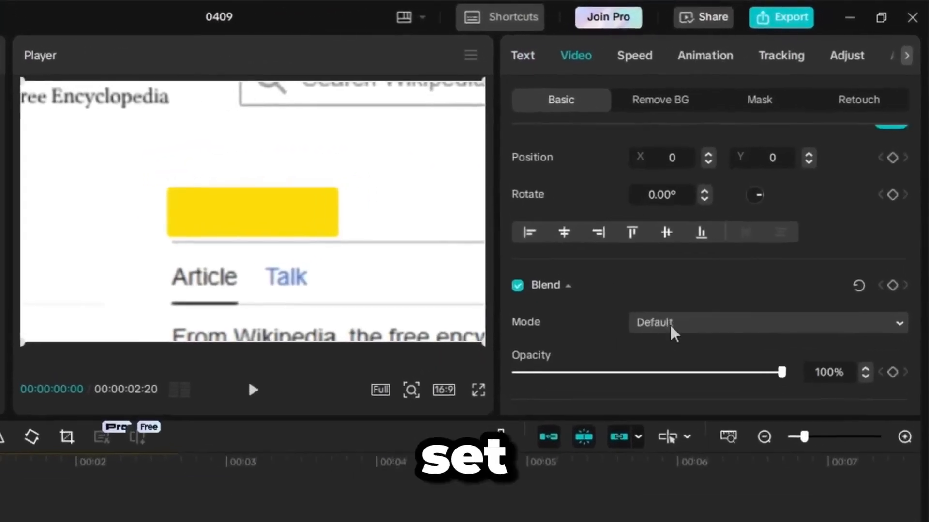
left_click(671, 327)
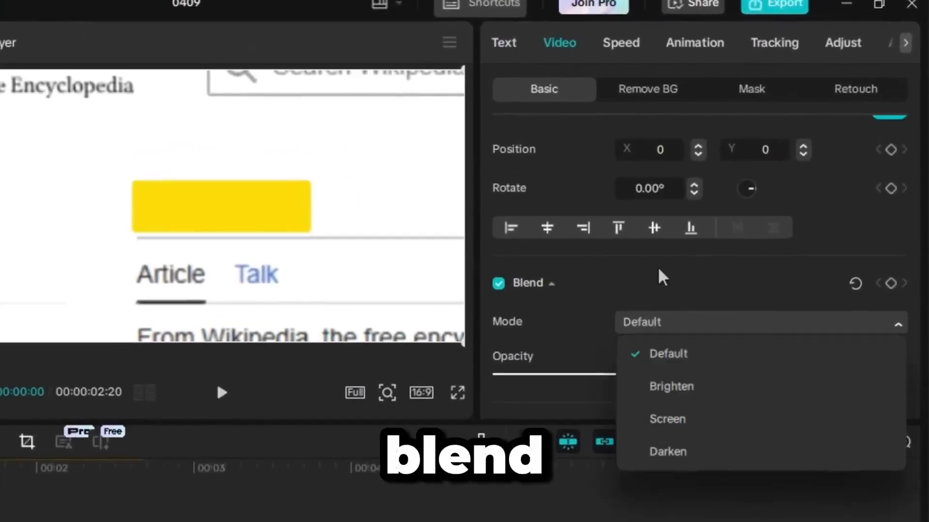
left_click(662, 464)
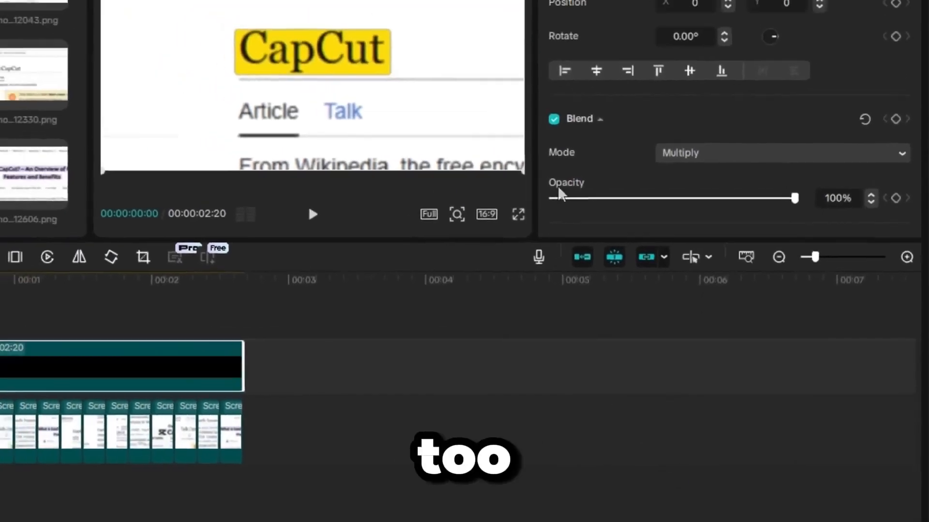
Add a Split mask to the highlight compound clip and rotate it to -90°.
left_click(810, 71)
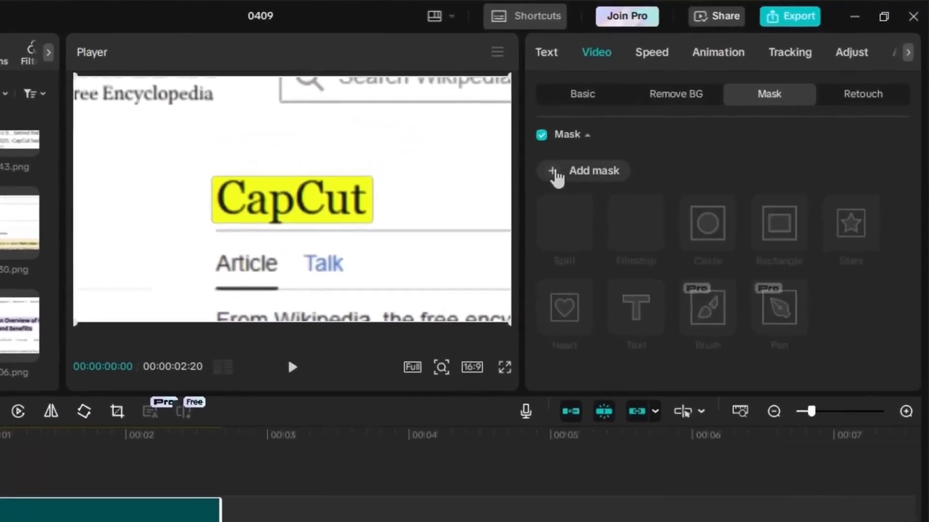
left_click(589, 153)
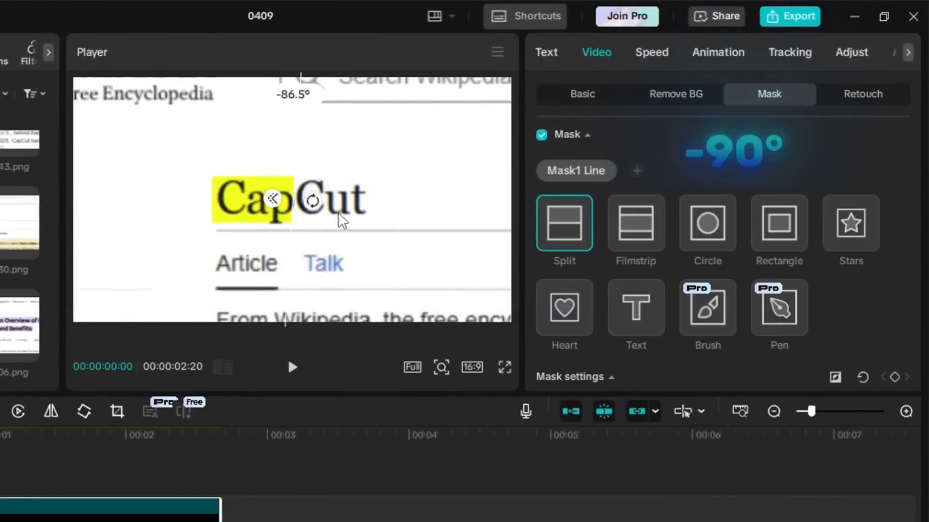
left_click_drag(338, 213, 338, 210)
Animate the Split mask from before the CapCut word at the clip's start to past the word at its end.
left_click_drag(306, 234, 225, 235)
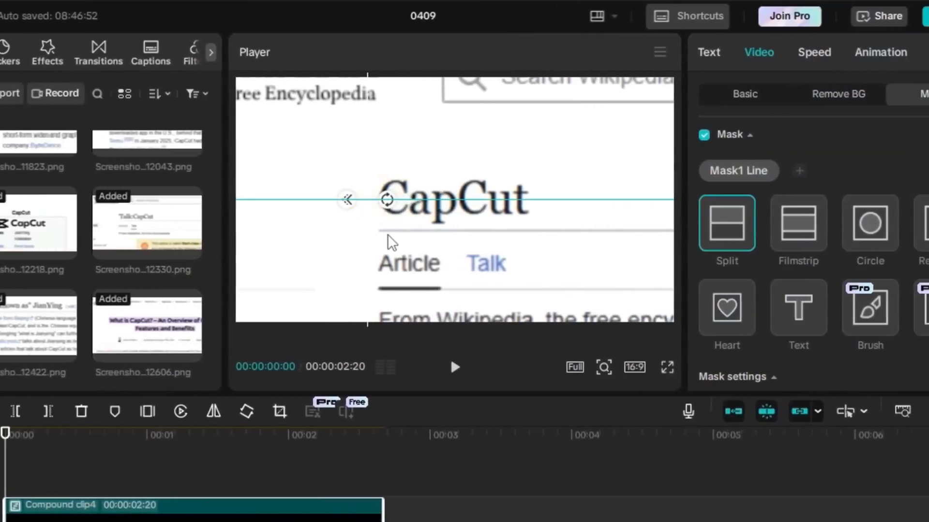
scroll(842, 261, "down", 2)
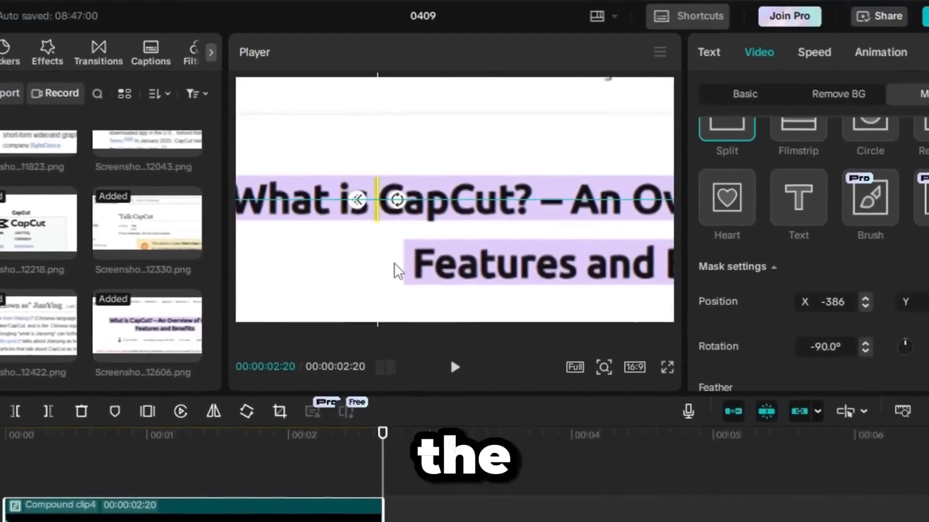
left_click_drag(518, 162, 640, 162)
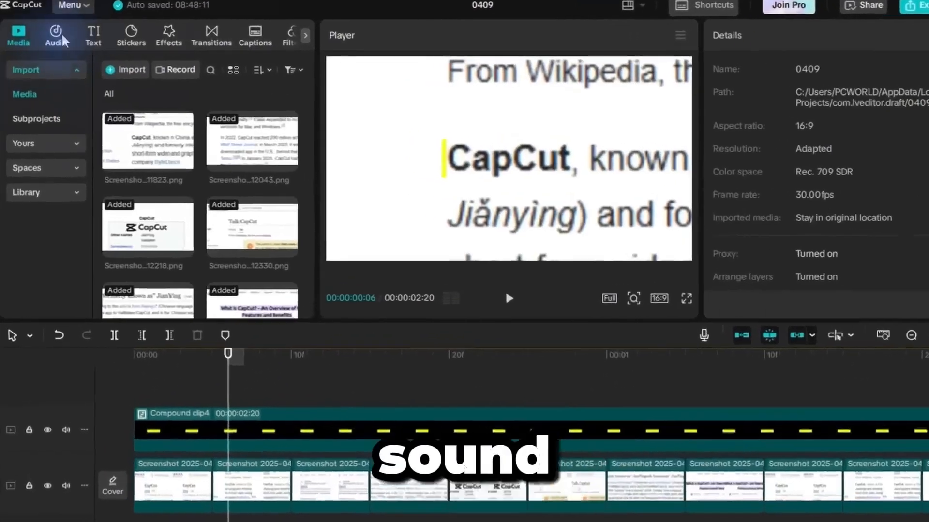
Find the Switch sound. "Tick" sound effect and place it on the timeline at the first screenshot change.
left_click(59, 40)
left_click(53, 193)
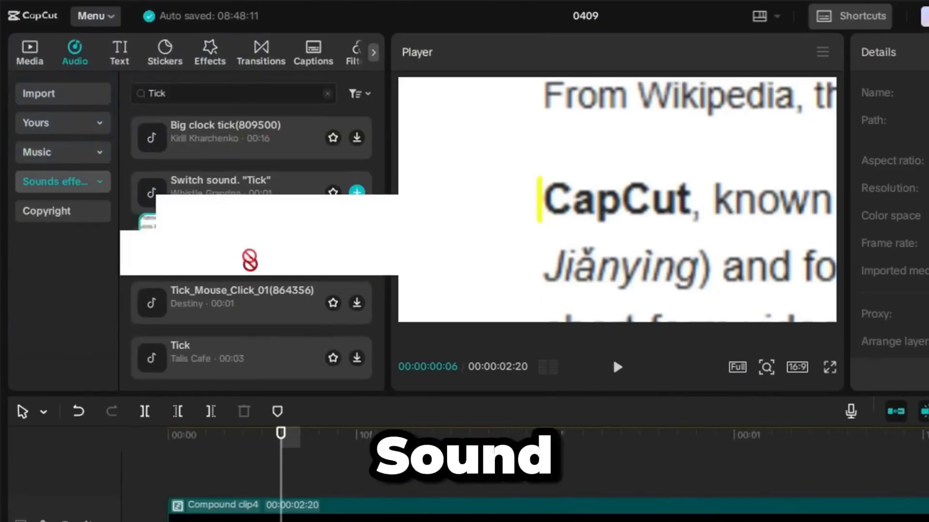
left_click_drag(261, 279, 235, 471)
left_click_drag(558, 464, 282, 460)
Paste copies of the tick sound at each of the following screenshot changes along the timeline.
left_click(344, 259)
key("ctrl+v")
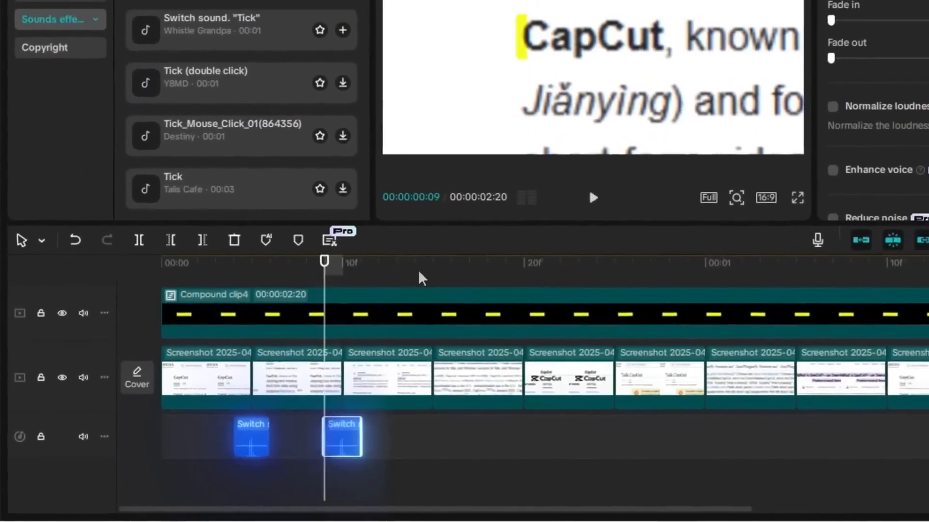
left_click(436, 259)
key("ctrl+v")
left_click(531, 261)
key("ctrl+v")
left_click(624, 264)
key("ctrl+v")
left_click(650, 293)
key("ctrl+v")
left_click(735, 293)
key("ctrl+v")
left_click(822, 293)
key("ctrl+v")
left_click(907, 294)
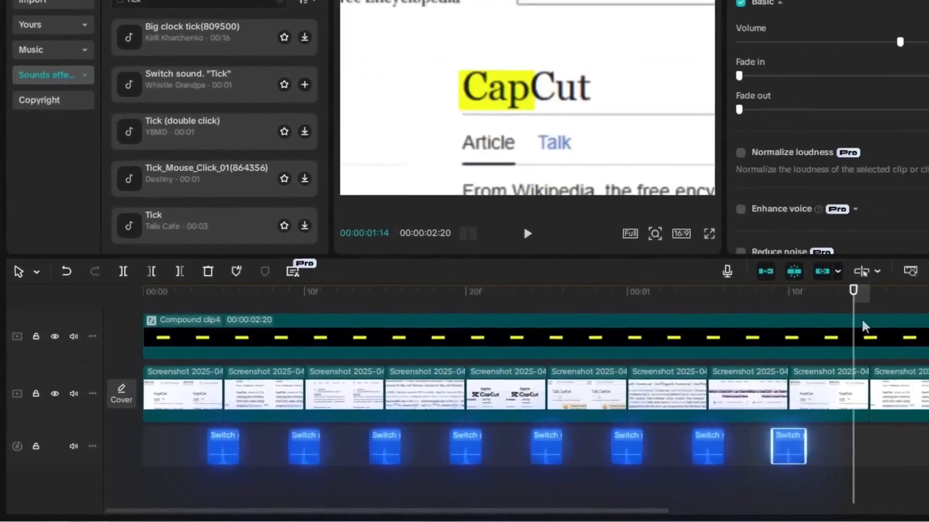
key("ctrl+v")
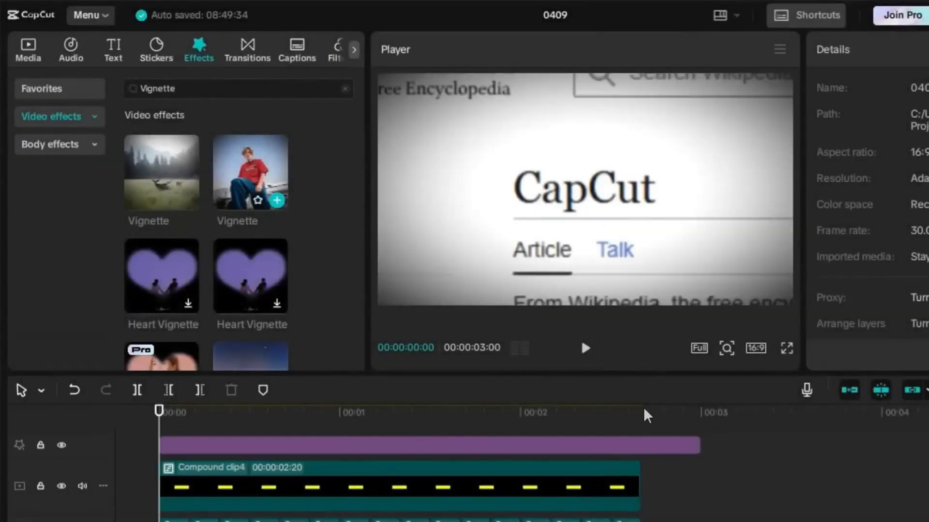
Trim the Vignette effect to the highlight clip's end and add Hazy, Chromatic Quirk and Wide Angle effects of the same length.
left_click(642, 415)
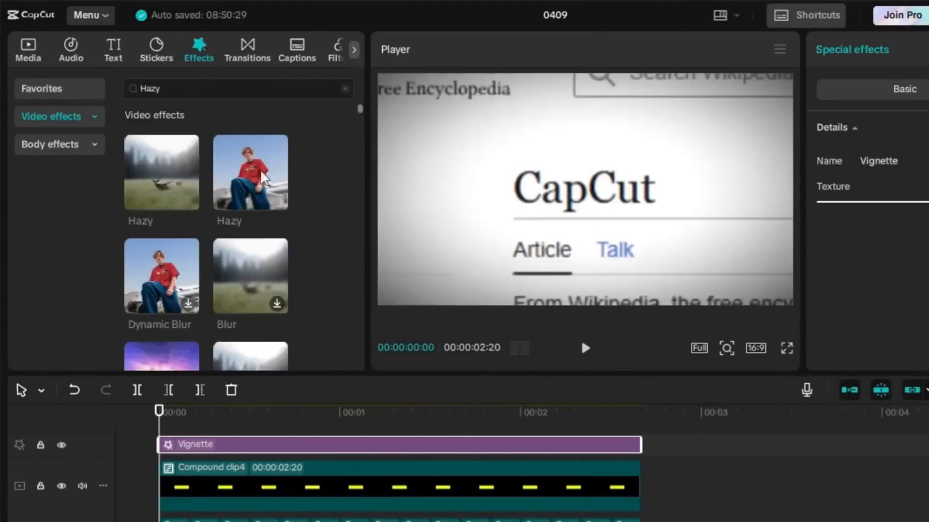
left_click_drag(161, 172, 629, 423)
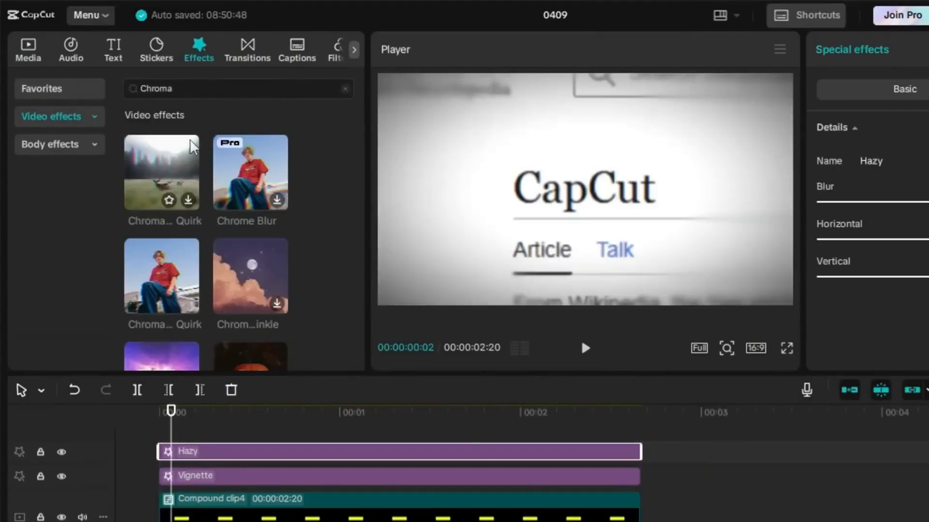
left_click_drag(164, 278, 180, 431)
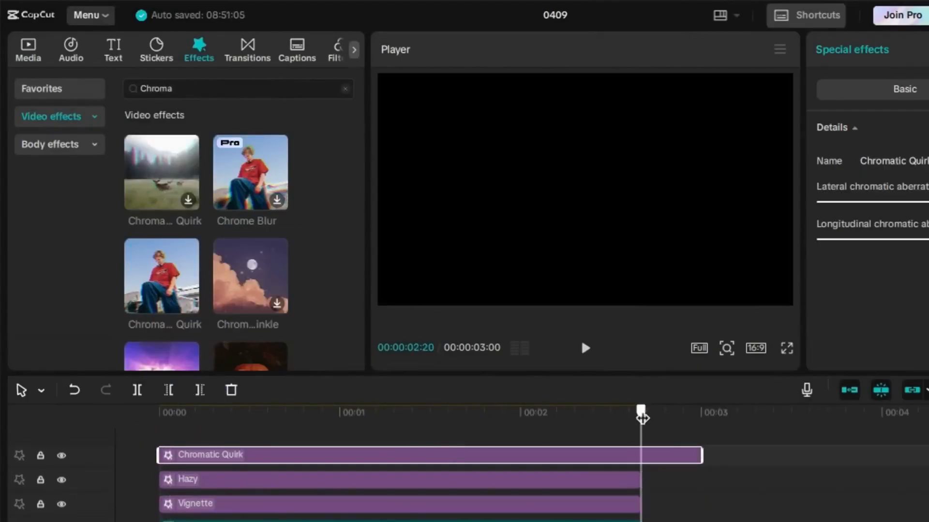
left_click(188, 414)
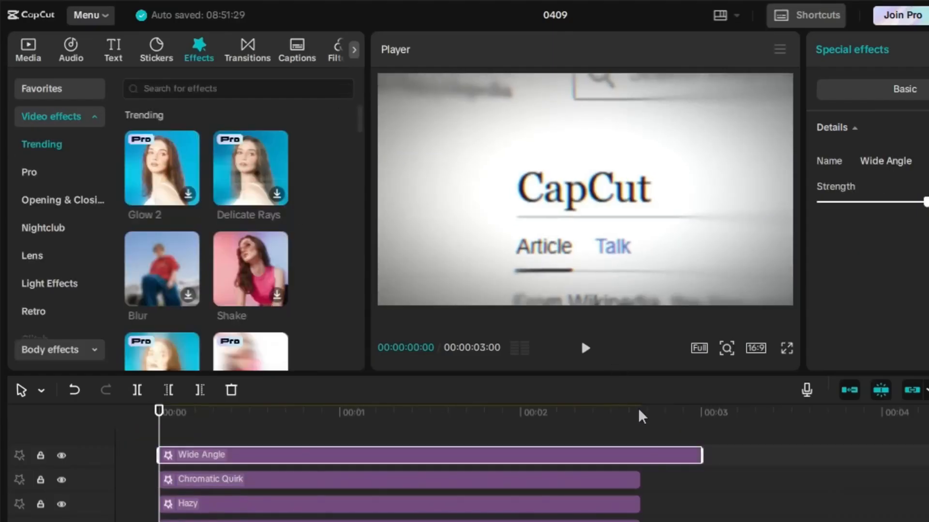
left_click(641, 415)
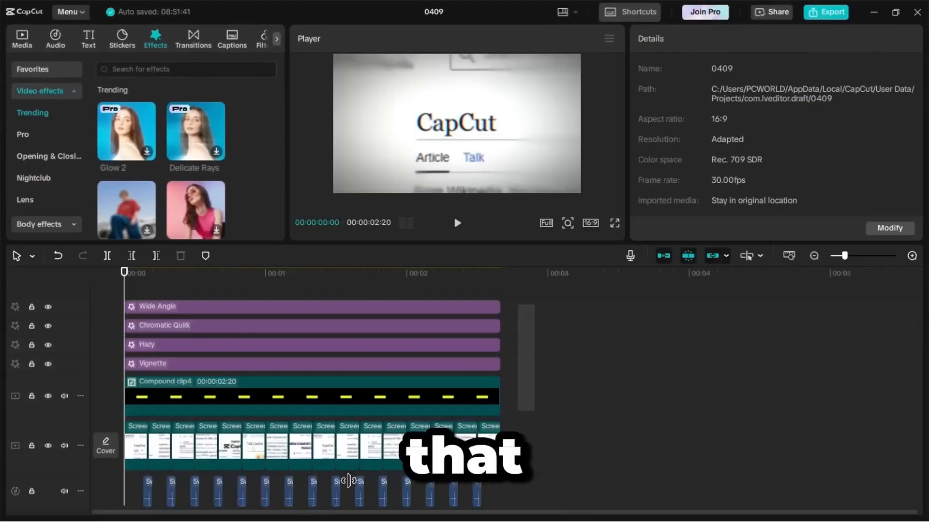
Combine all timeline clips, effects and sounds into one compound clip.
key("ctrl+a")
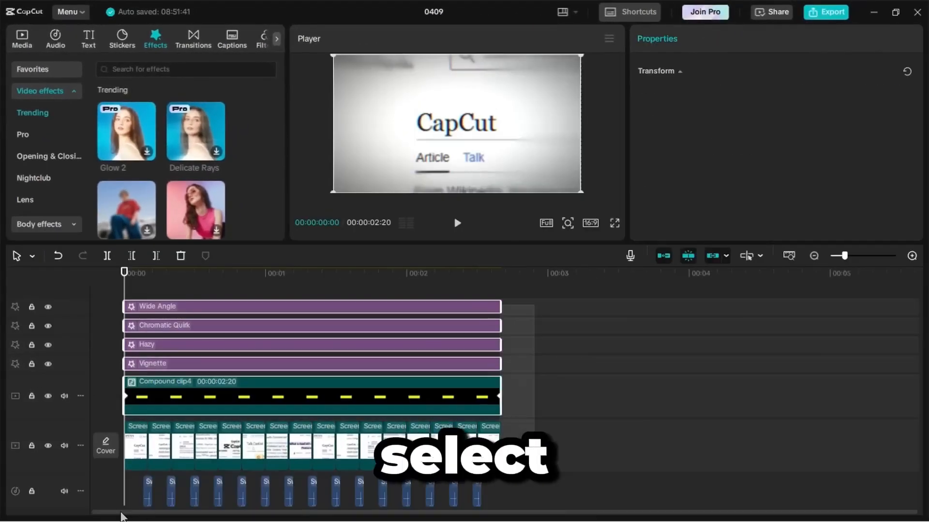
right_click(276, 390)
left_click(303, 316)
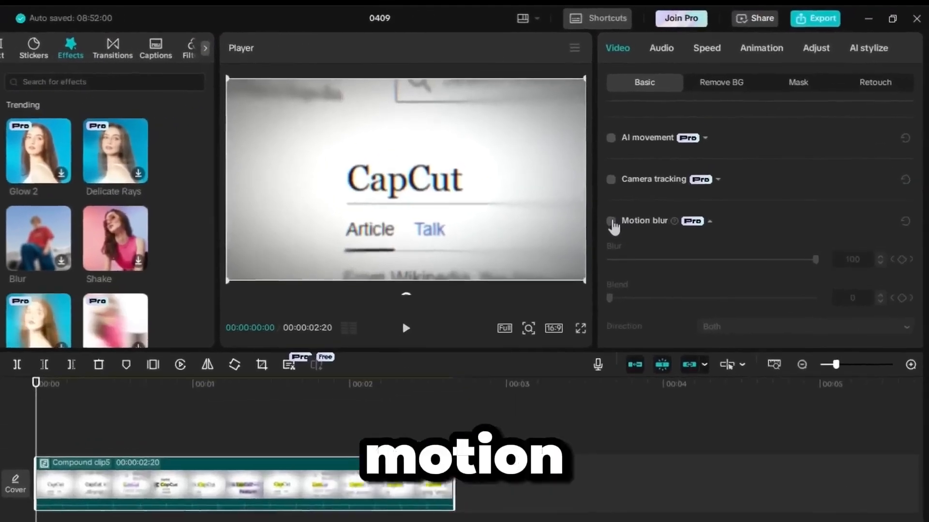
Enable motion blur on the new compound clip and set its blur to 54.
left_click(612, 222)
left_click(861, 260)
type("54")
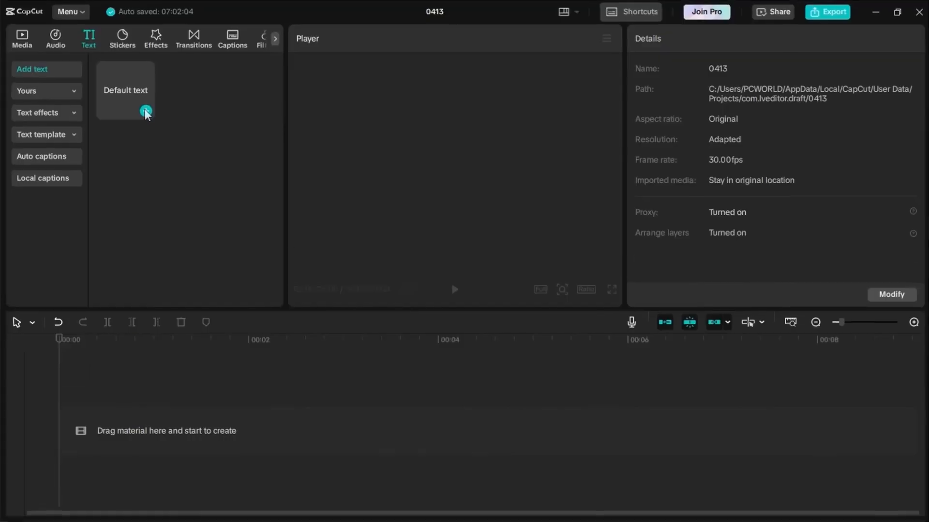
Add three default text layers to the empty 0413 project.
left_click(145, 110)
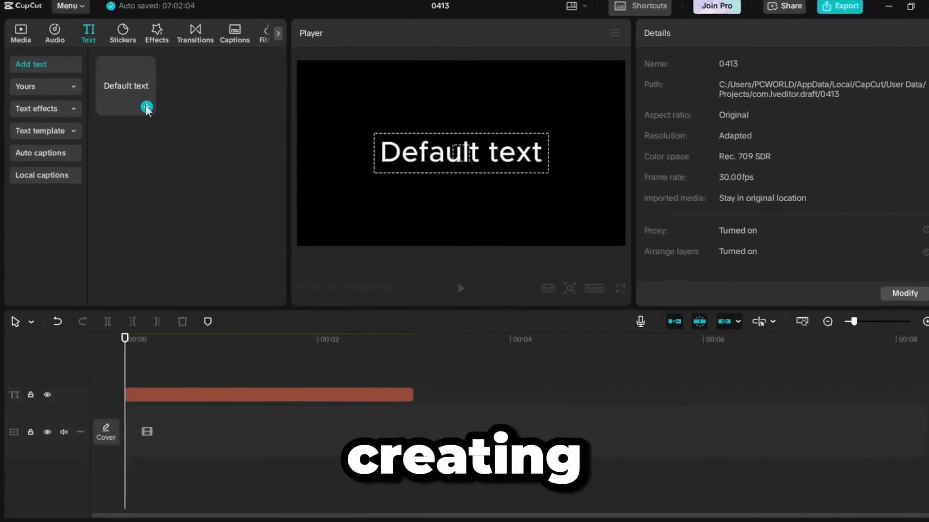
left_click(145, 110)
left_click(146, 110)
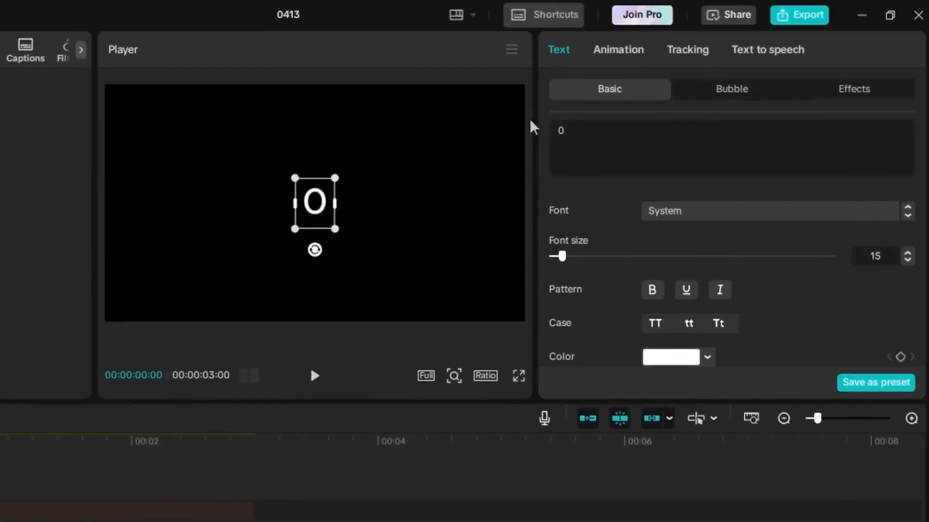
Fill the lowest text layer with the digits 0 to 8, each on its own line.
key("Return")
type("1")
key("Return")
type("2")
key("Return")
type("3")
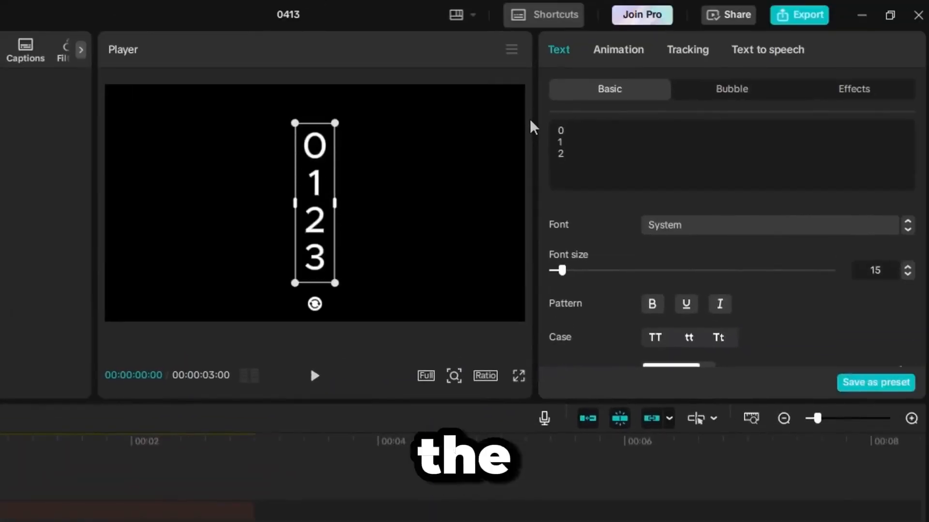
key("Return")
type("4")
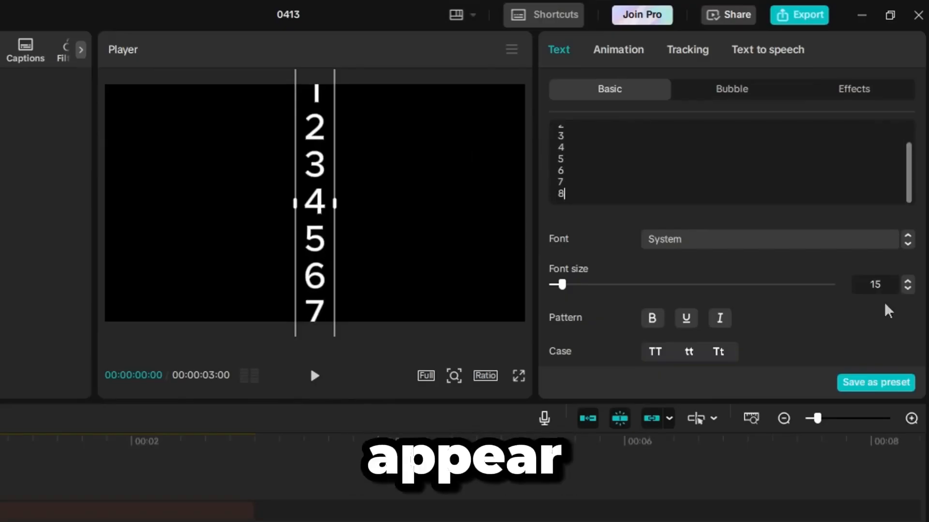
Keyframe the digit column's transform at the start of the clip and lower the column until the 0 is centered in the frame.
scroll(838, 282, "down", 6)
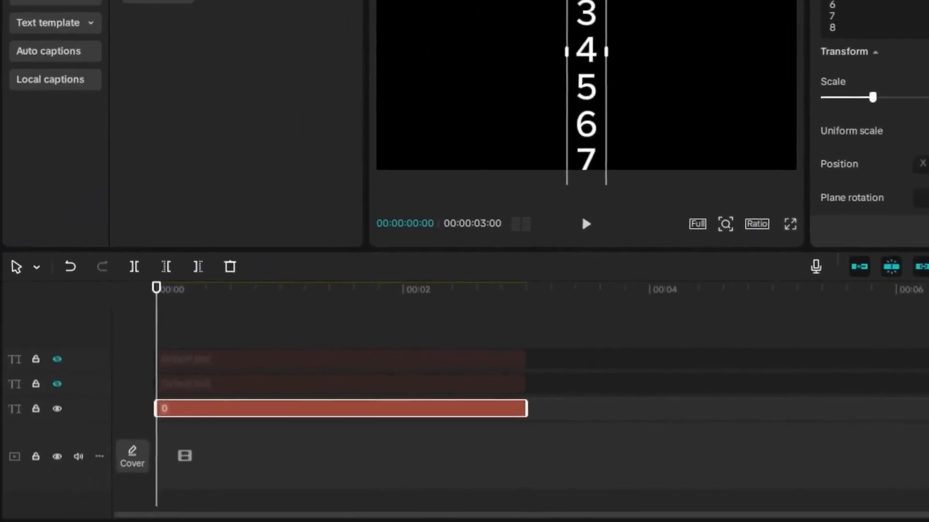
left_click(924, 191)
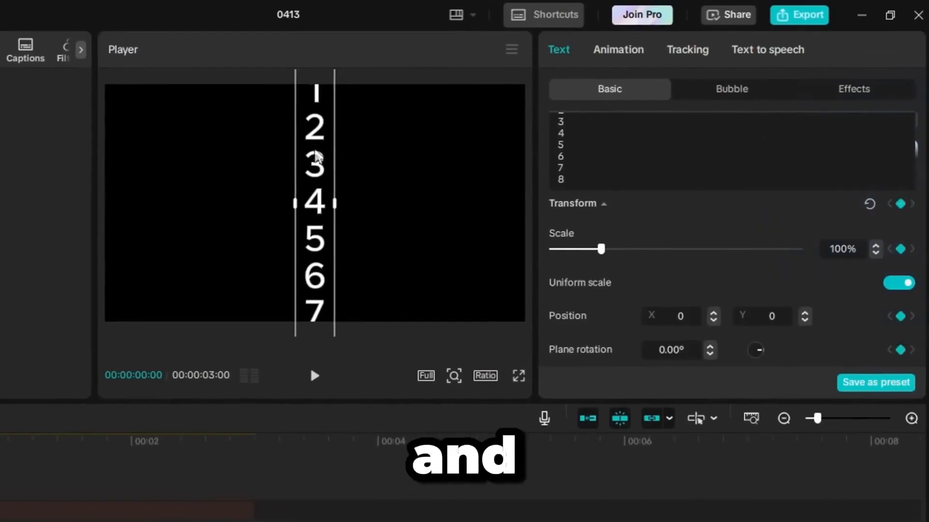
left_click_drag(314, 151, 318, 295)
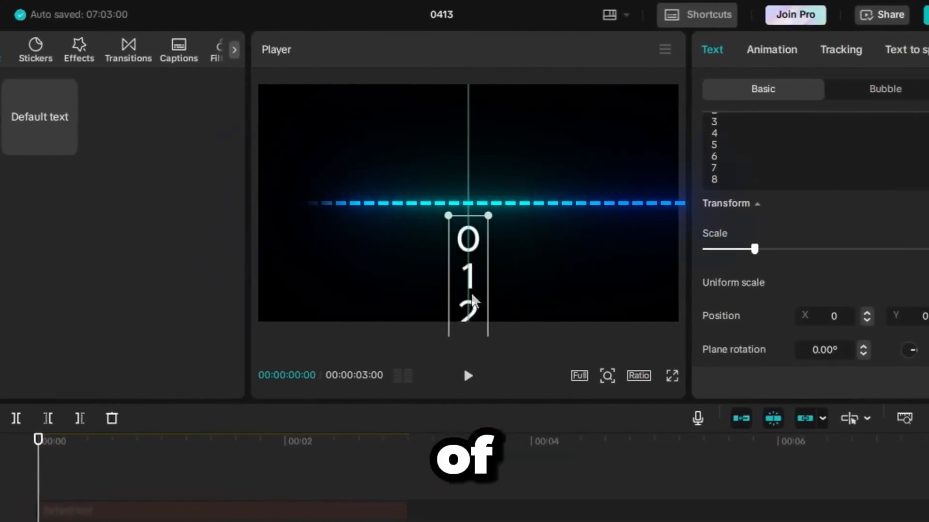
left_click_drag(472, 295, 472, 272)
left_click(899, 322)
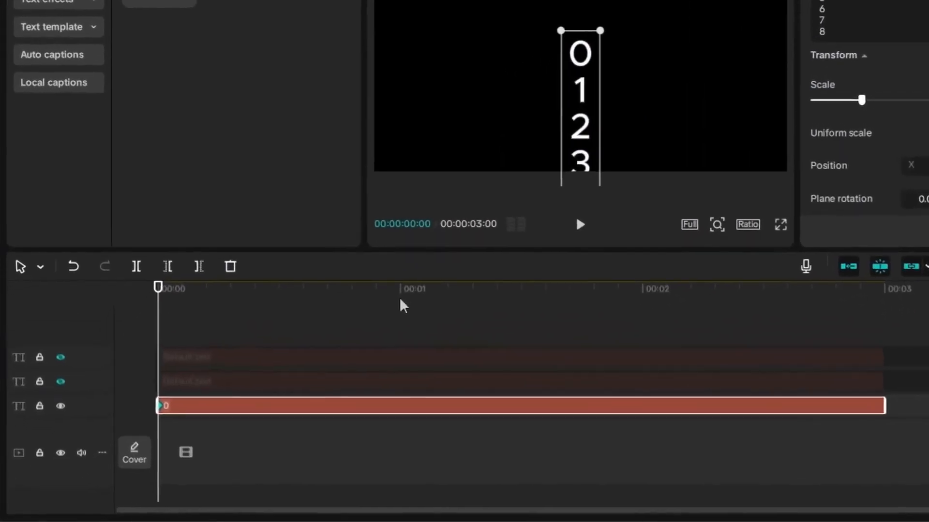
Keyframe the digit column's rise at the one-second mark, and play back the roll of the three columns from the start.
left_click(403, 304)
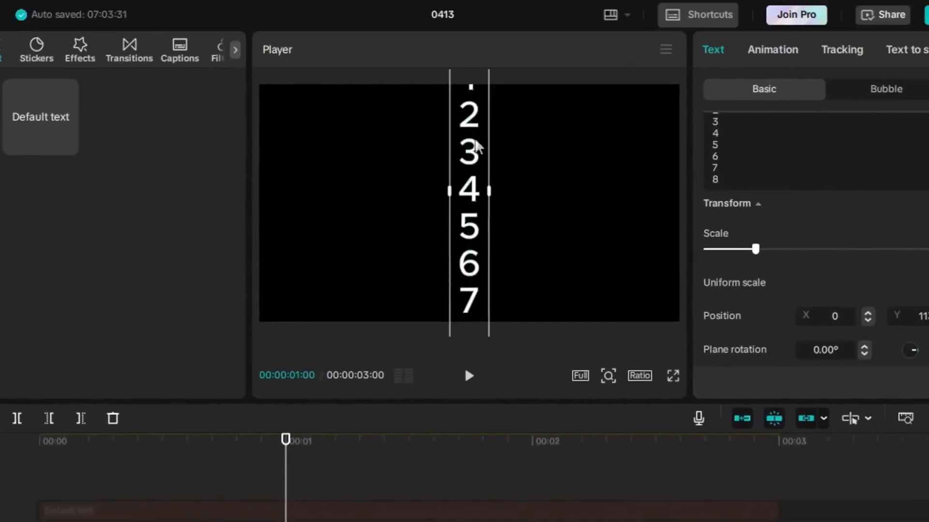
mouse_move(476, 145)
left_mouse_down()
mouse_move(475, 93)
mouse_move(474, 143)
left_mouse_up()
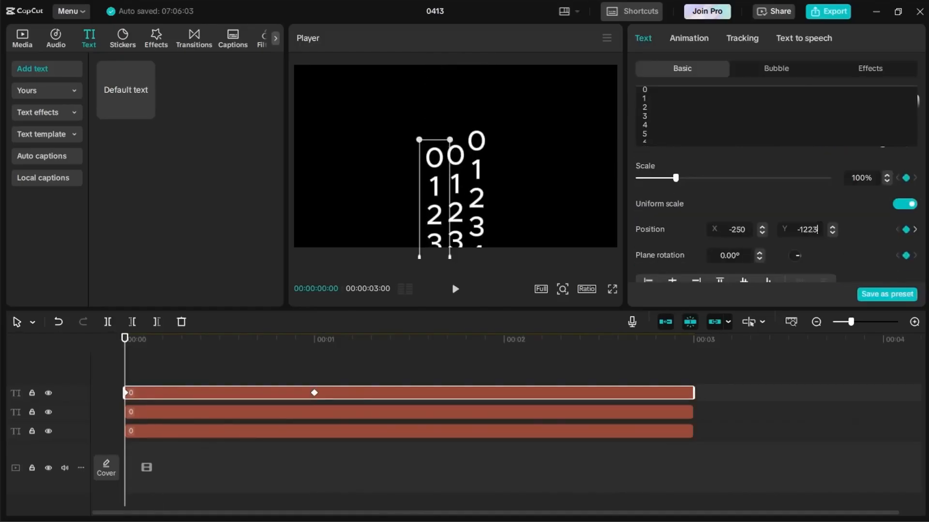
left_click(108, 381)
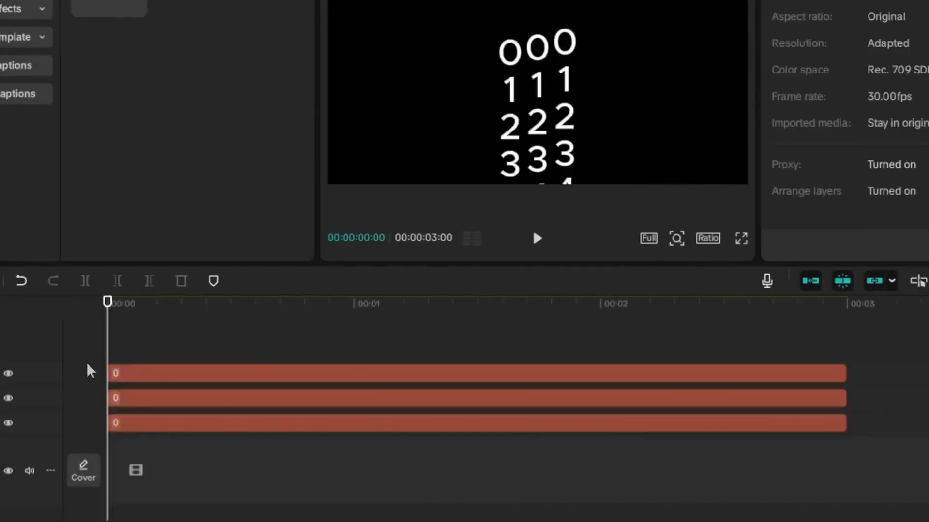
key("space")
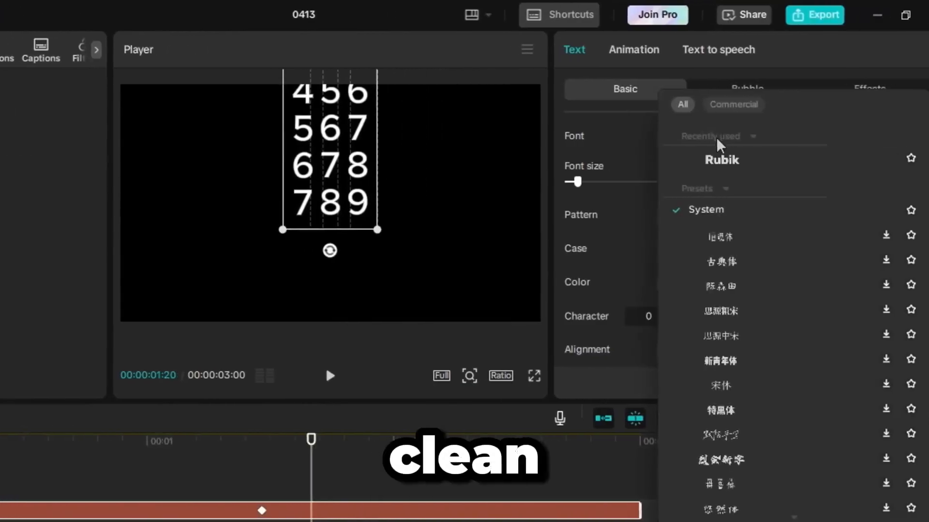
Set the three digit columns to the Rubik font and combine them into a compound clip.
left_click(706, 161)
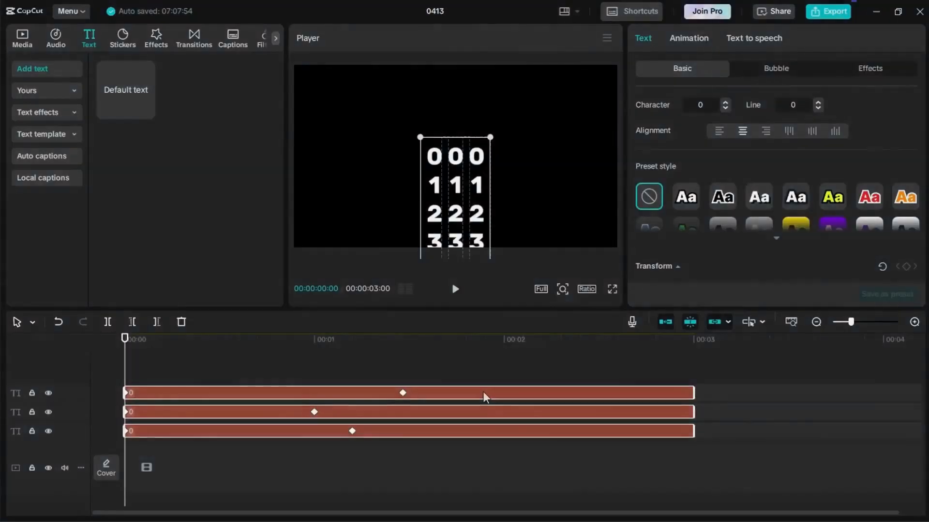
right_click(484, 392)
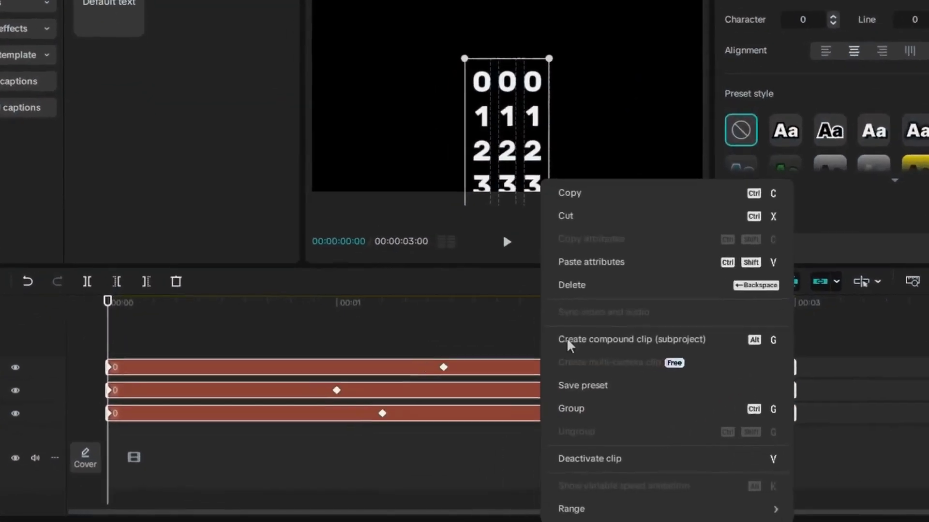
left_click(506, 369)
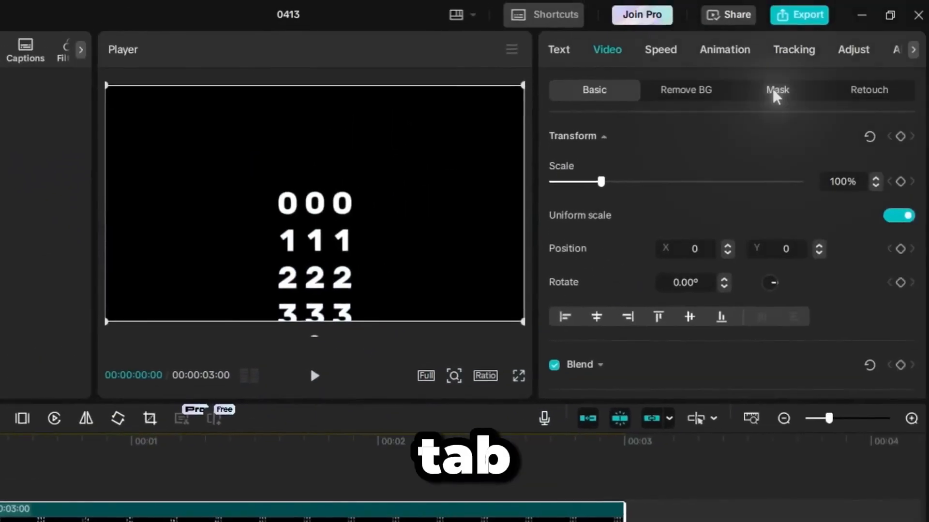
Add a rectangle mask to the compound clip and shrink it to fit around the centered 000 row.
left_click(776, 92)
left_click(586, 165)
left_click(781, 218)
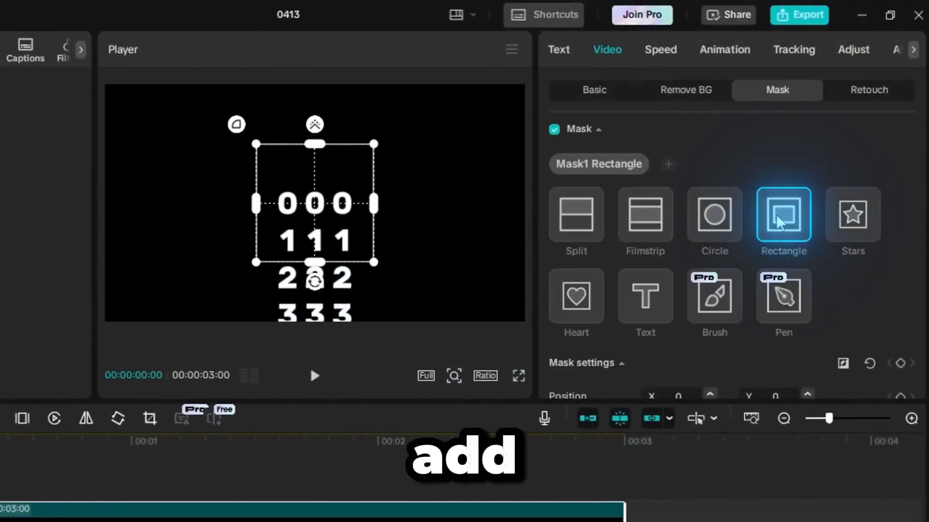
left_click_drag(315, 144, 318, 193)
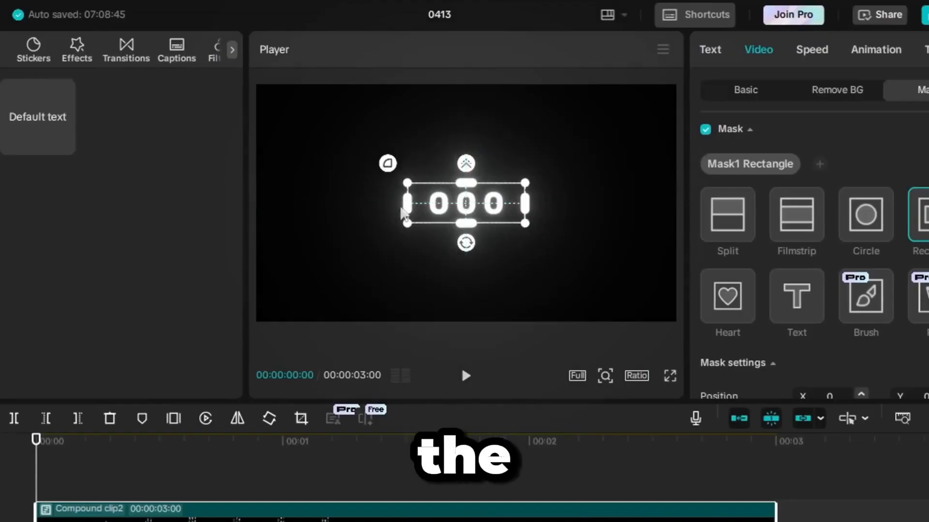
left_click_drag(416, 205, 420, 205)
Enable motion blur on the masked counter clip with a blur of 20 and play the result.
scroll(917, 308, "down", 6)
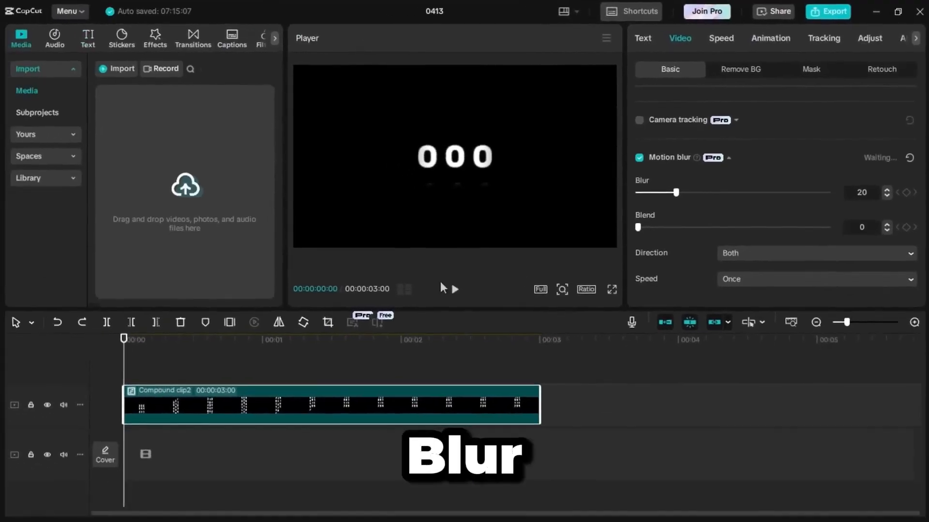
left_click(455, 290)
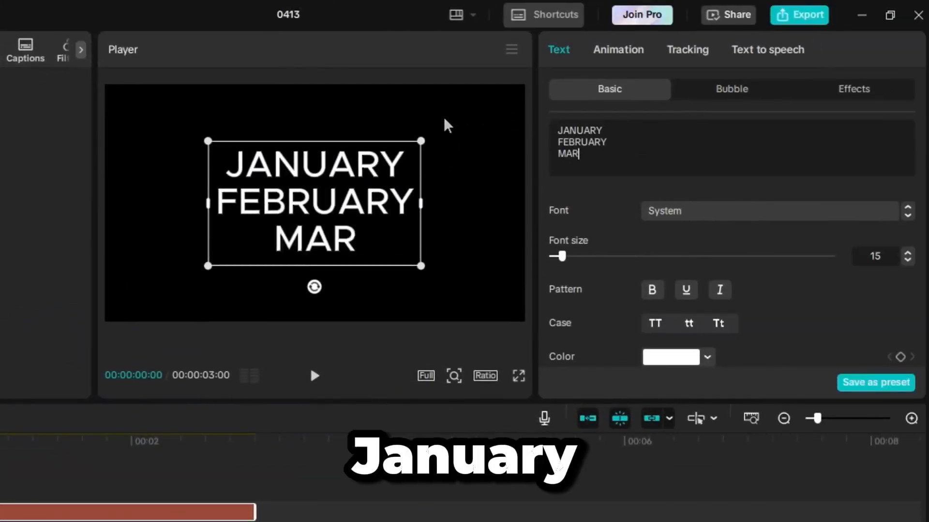
Complete the text layer's month list from MARCH to DECEMBER, one month per line, and set its font to Rubik-Bold.
type("CH APRIL MAY JUNE JULY AUGUST SEPTEMBER")
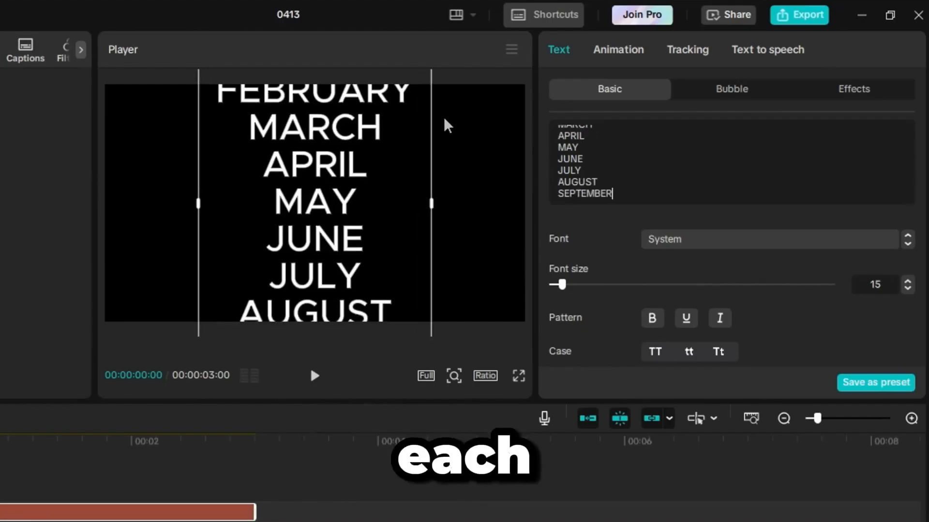
type(" OCTOMBER NOVEMBER DECEMBER")
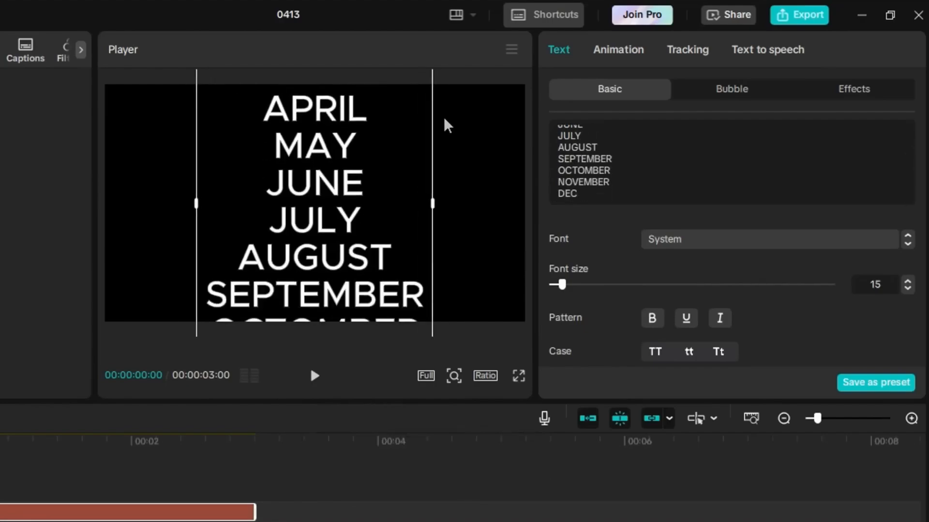
left_click(706, 239)
left_click(706, 160)
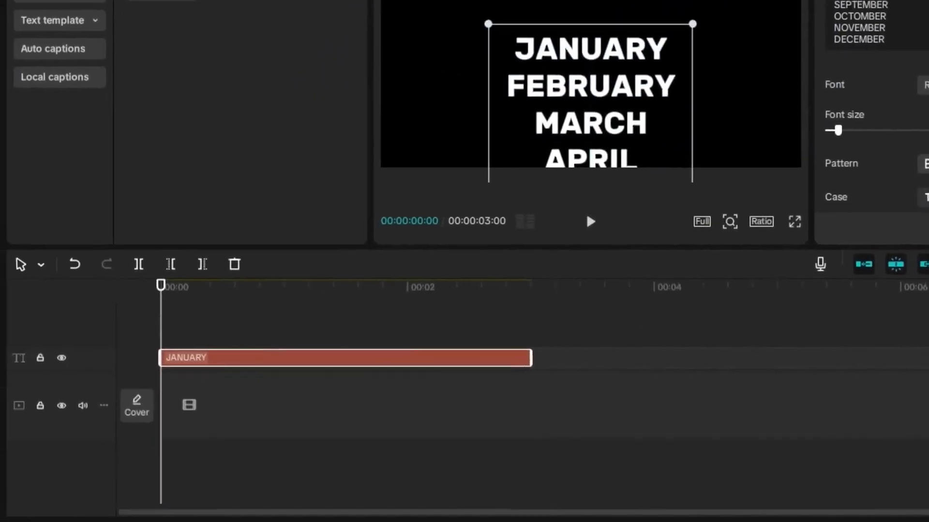
Keyframe the month list at the clip's start, and at 00:00:01:09 raise it until DECEMBER is centered in the frame.
scroll(267, 445, "up", 2)
left_click(267, 445)
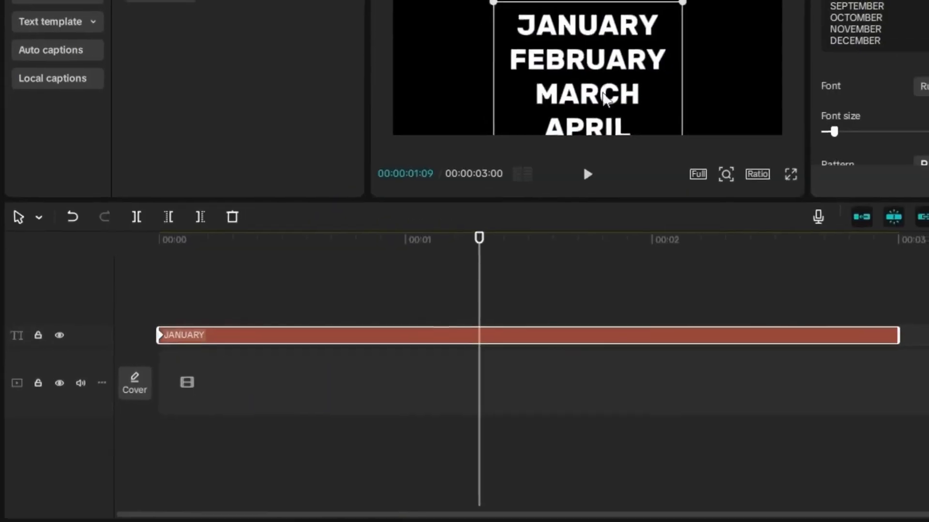
left_click_drag(604, 94, 504, 46)
left_click_drag(492, 208, 492, 175)
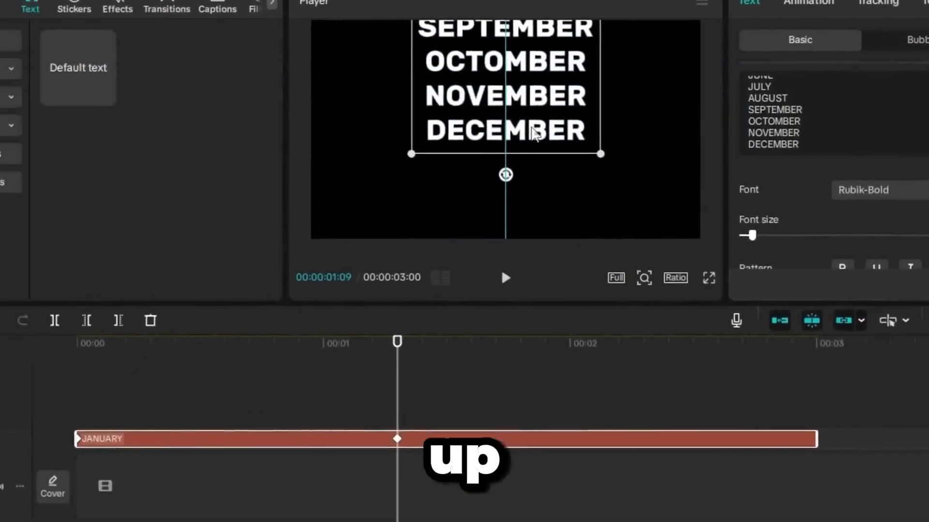
Ease the month list's vertical motion into its last keyframe in the variable speed animation graph, and convert the clip to a compound clip.
right_click(118, 489)
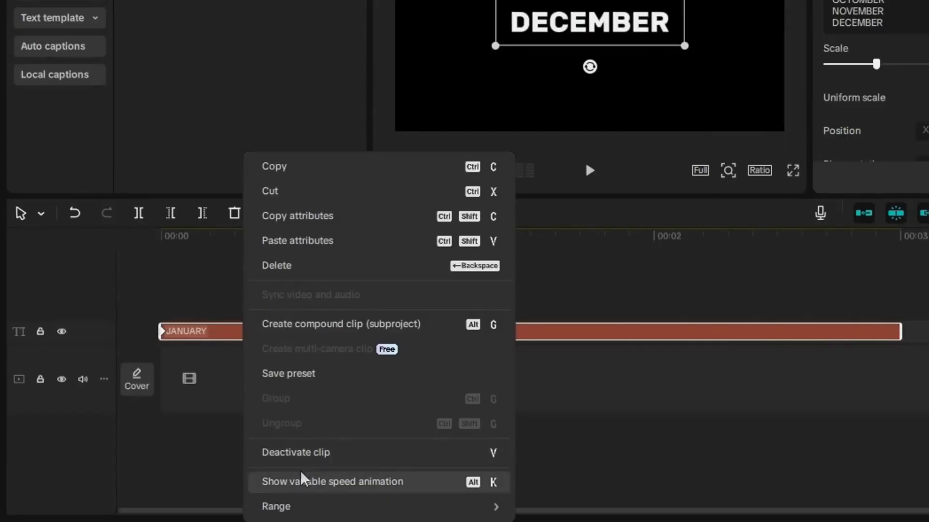
left_click(423, 485)
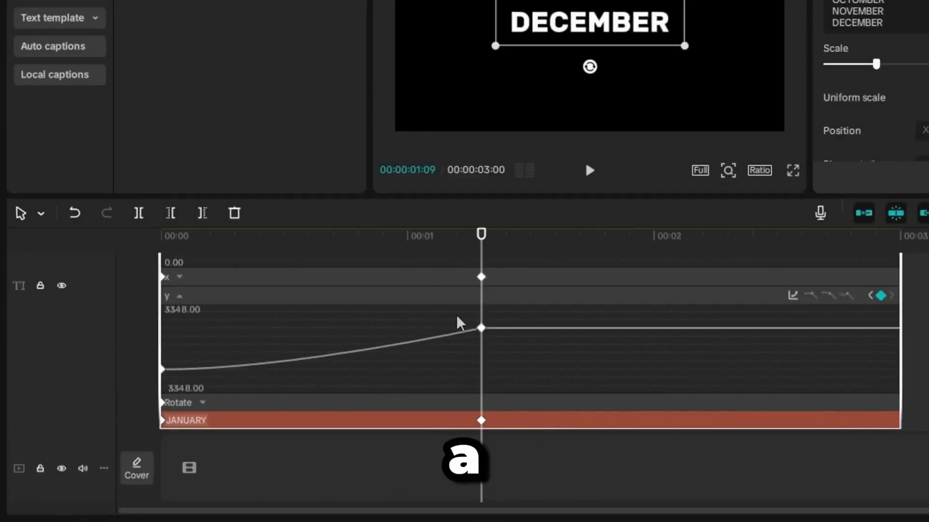
right_click(524, 397)
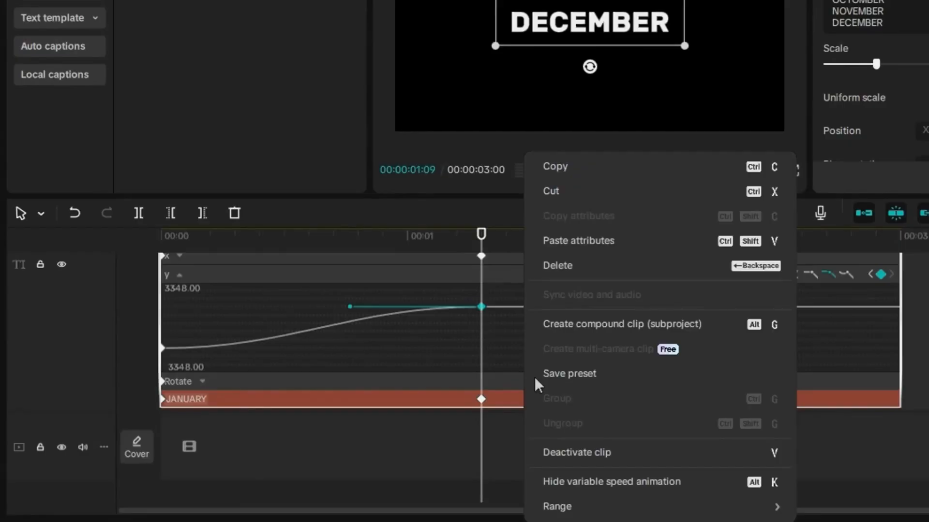
left_click(550, 328)
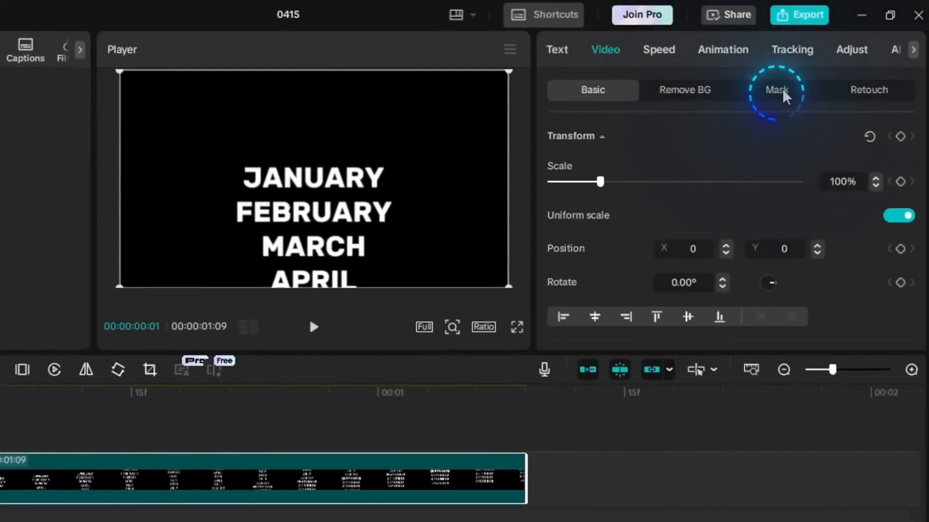
Add a rectangle mask to the month compound clip and fit it around the centered month line, about 835 by 173.
left_click(777, 91)
left_click(781, 215)
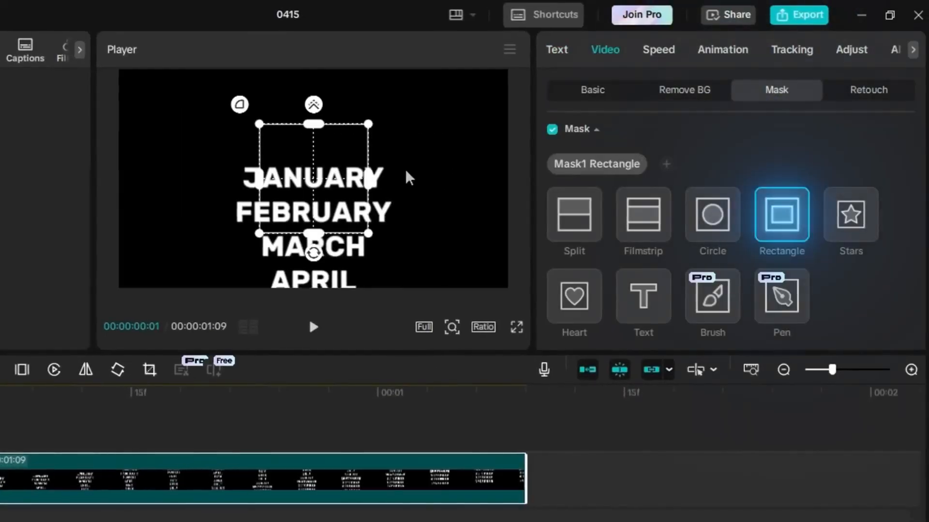
left_click_drag(374, 181, 394, 181)
left_click_drag(317, 238, 322, 203)
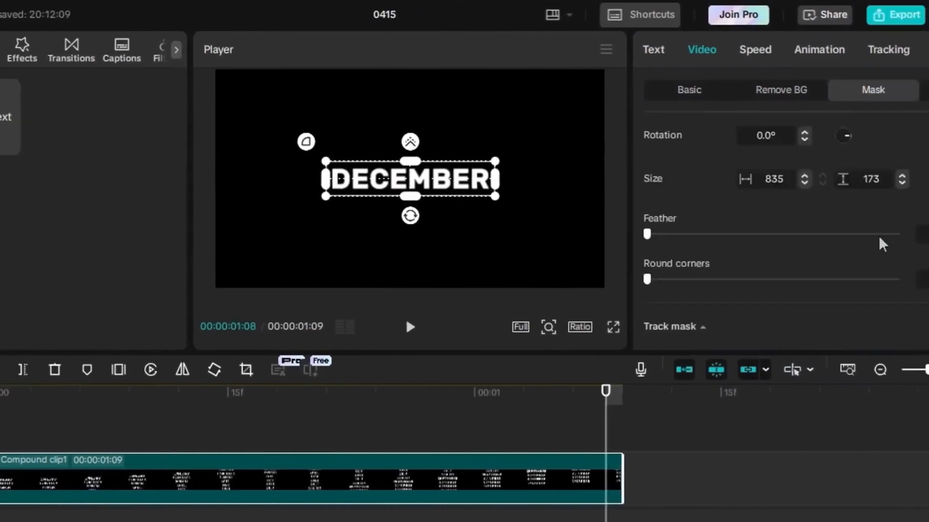
Set the rectangle mask's feather to 30.
scroll(879, 237, "down", 2)
left_click(842, 172)
type("30")
key("Return")
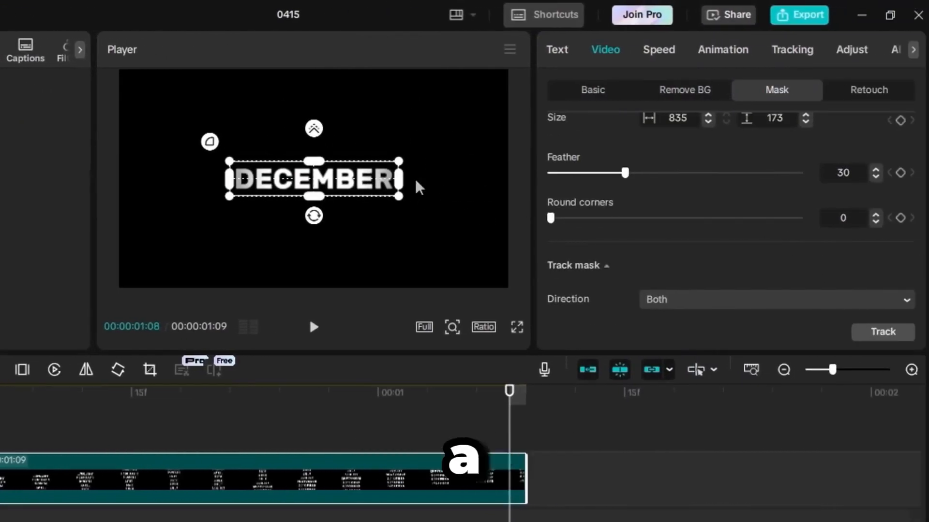
Enable motion blur on the month compound clip.
left_click(593, 90)
scroll(628, 223, "down", 10)
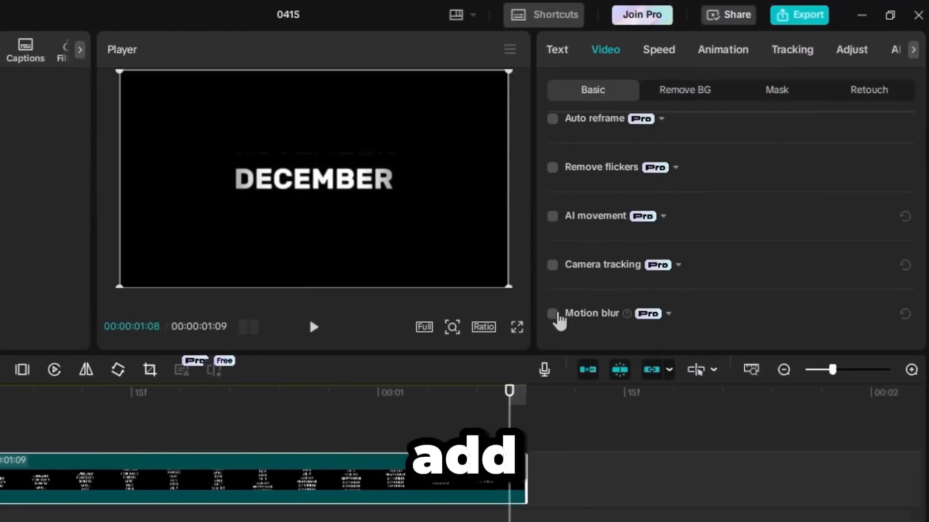
left_click(553, 315)
scroll(636, 261, "down", 3)
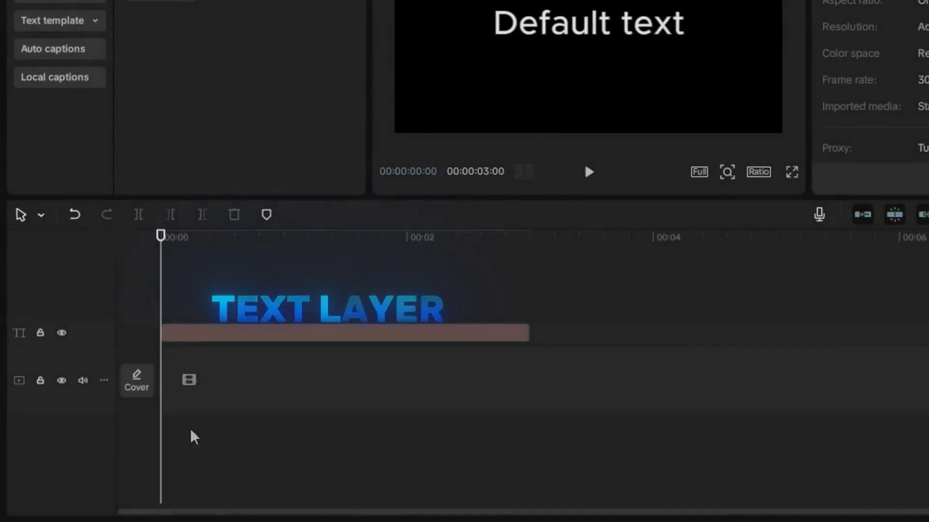
Replace the default text with the letter O and enlarge it in the frame.
left_click(291, 468)
left_click_drag(887, 111, 814, 109)
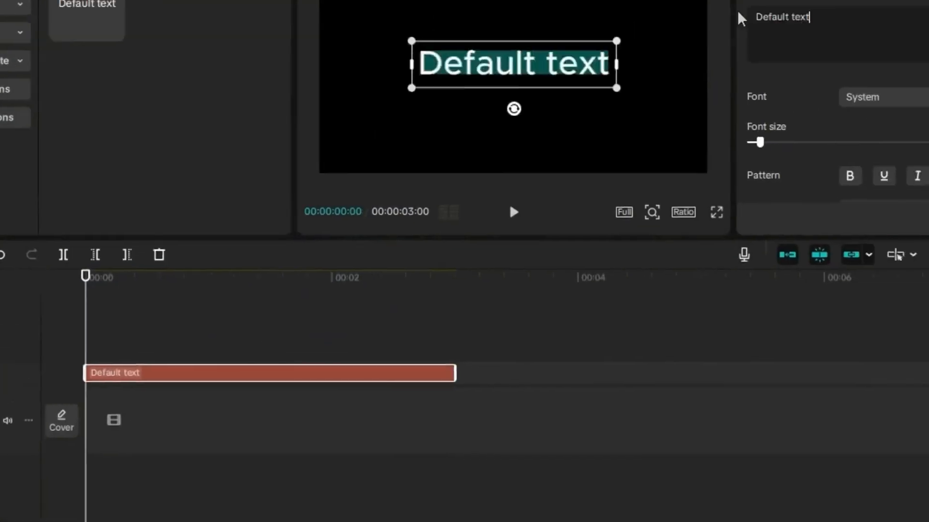
type("O")
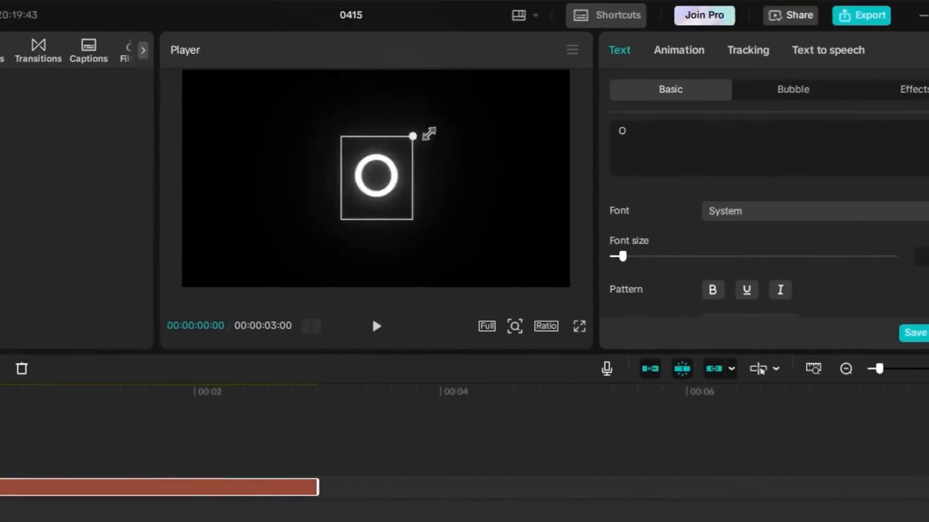
left_click_drag(364, 133, 429, 74)
Set the letter O to the Red Hat Display Regular font and a font size of 27.
left_click(701, 213)
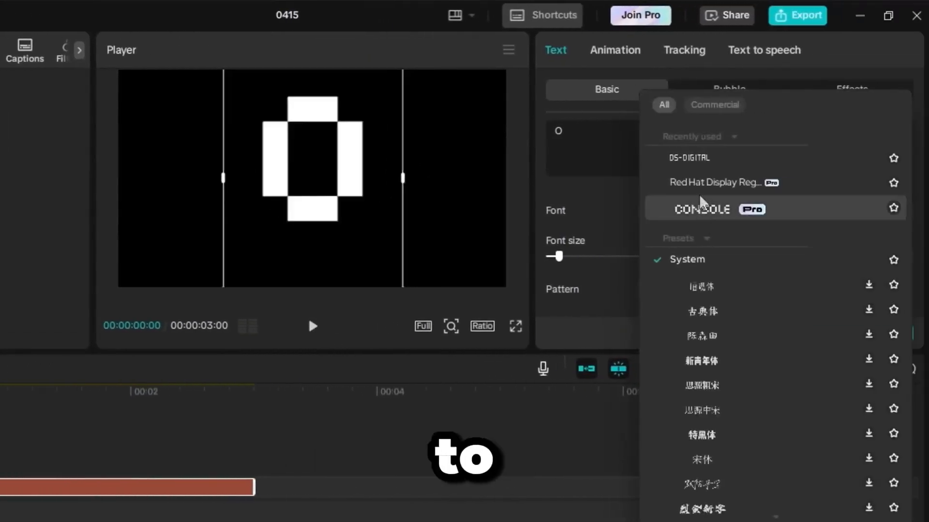
left_click(785, 184)
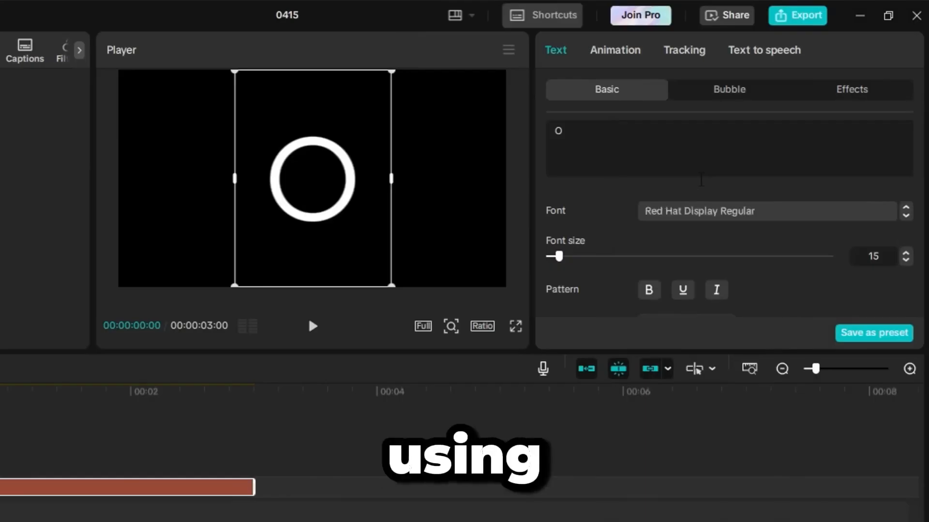
left_click_drag(431, 305, 437, 304)
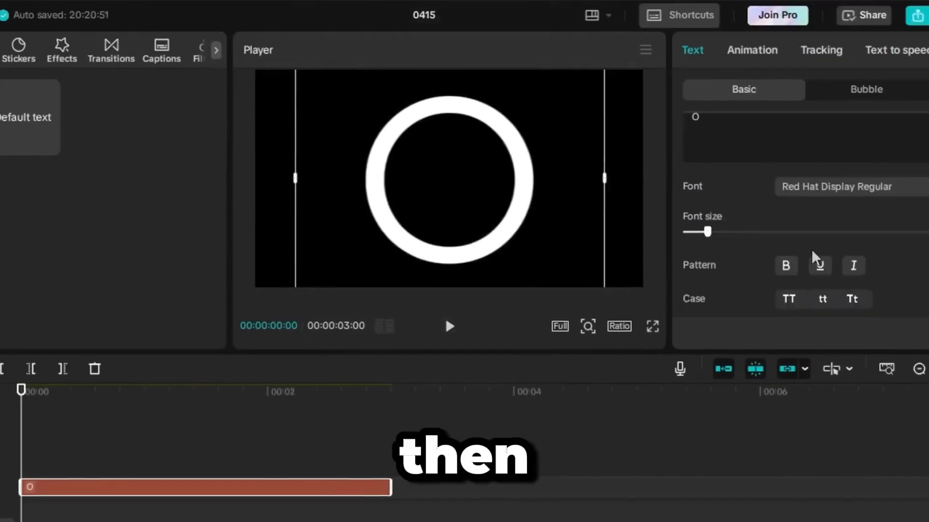
Color the O ring dark gray (393939) and duplicate its text layer onto a track above.
scroll(815, 259, "down", 2)
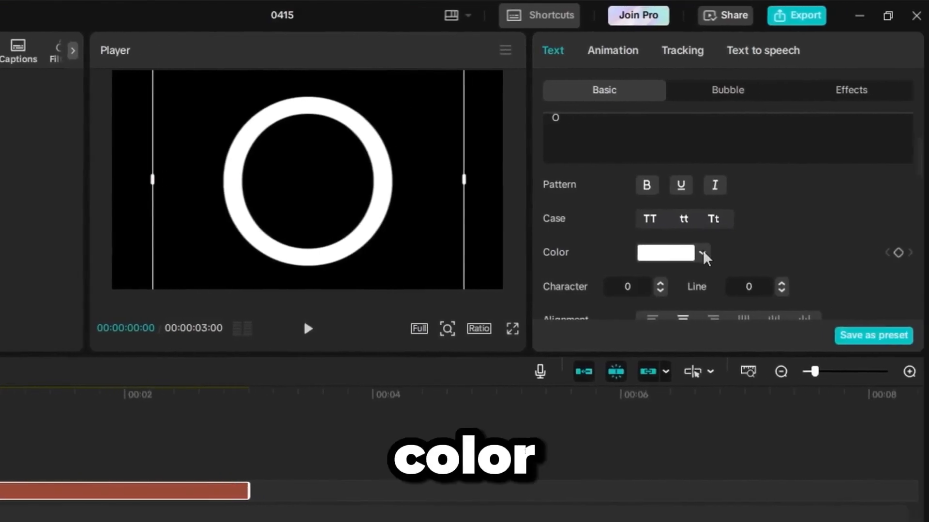
left_click(842, 253)
left_click(601, 357)
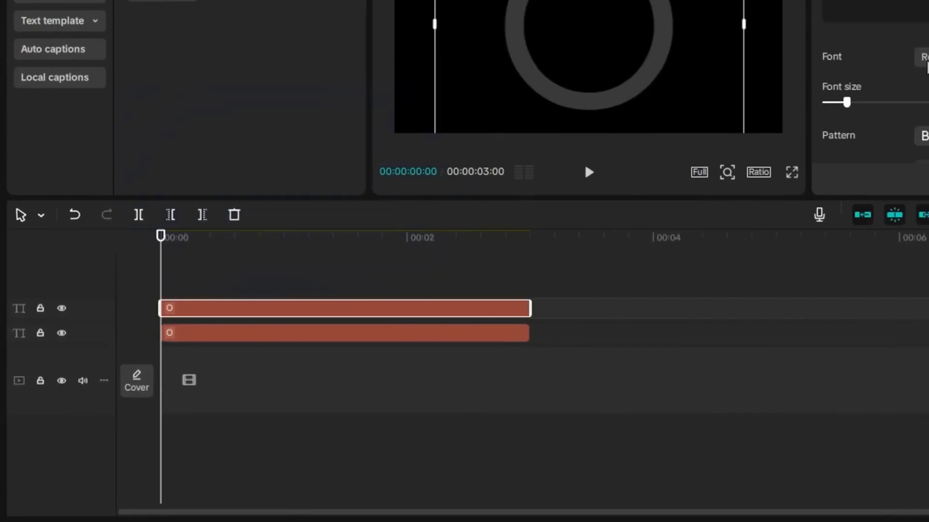
Recolor the upper copy of the O ring bright blue.
scroll(927, 66, "down", 3)
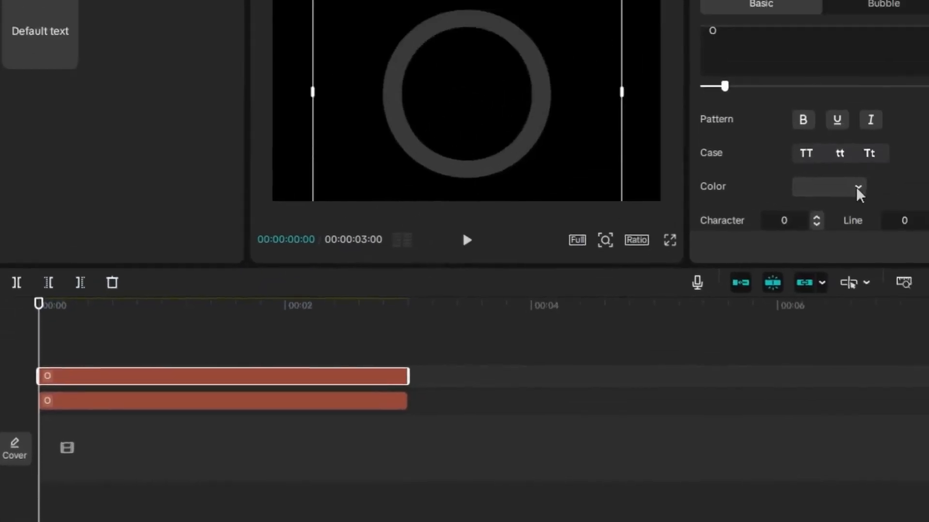
left_click(858, 189)
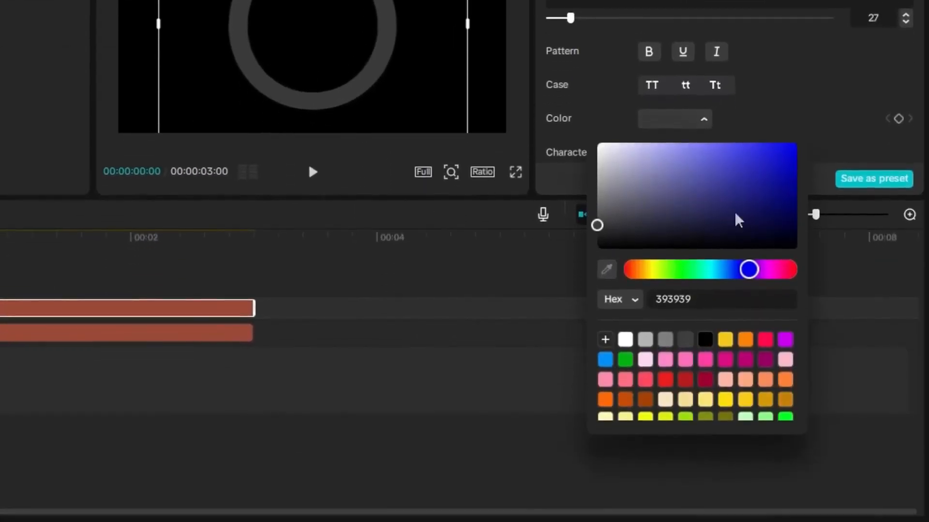
left_click_drag(744, 278, 735, 276)
left_click(778, 151)
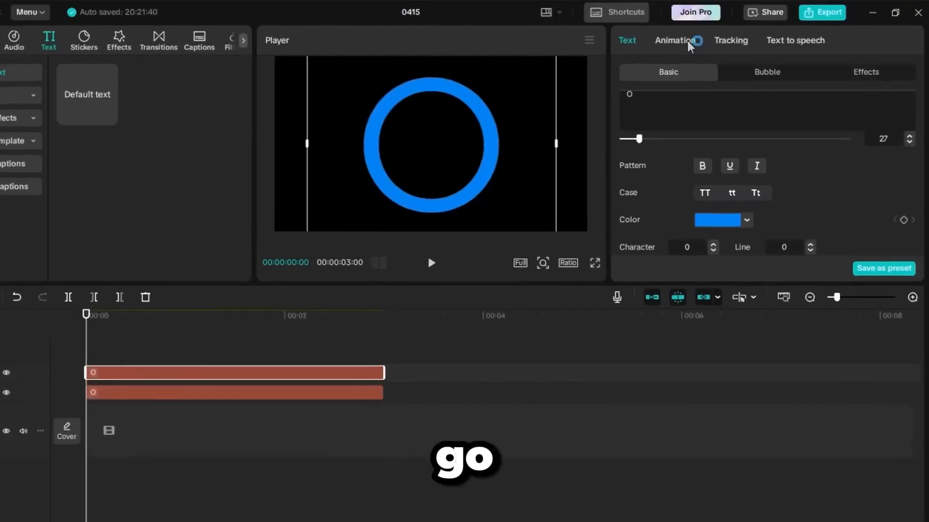
Apply the Clock wipe out animation to the blue ring and set its duration to the maximum.
left_click(697, 39)
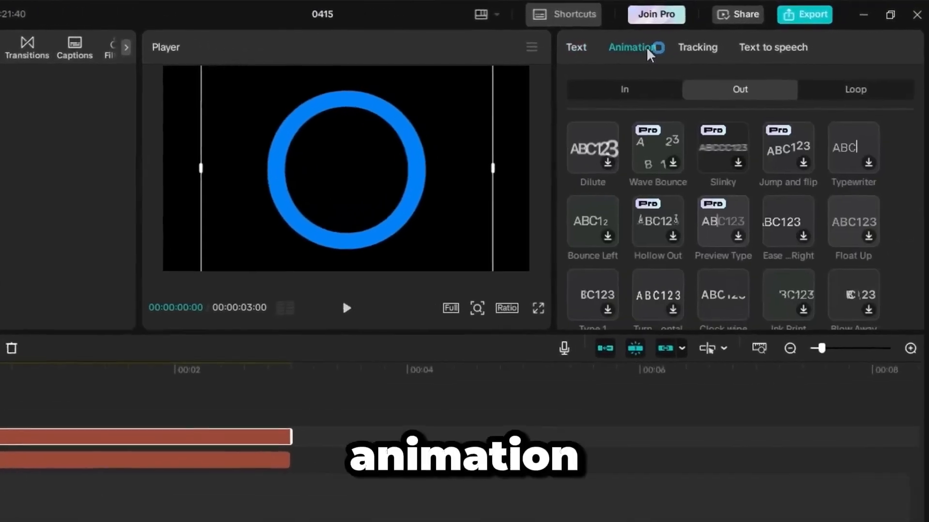
scroll(735, 207, "down", 2)
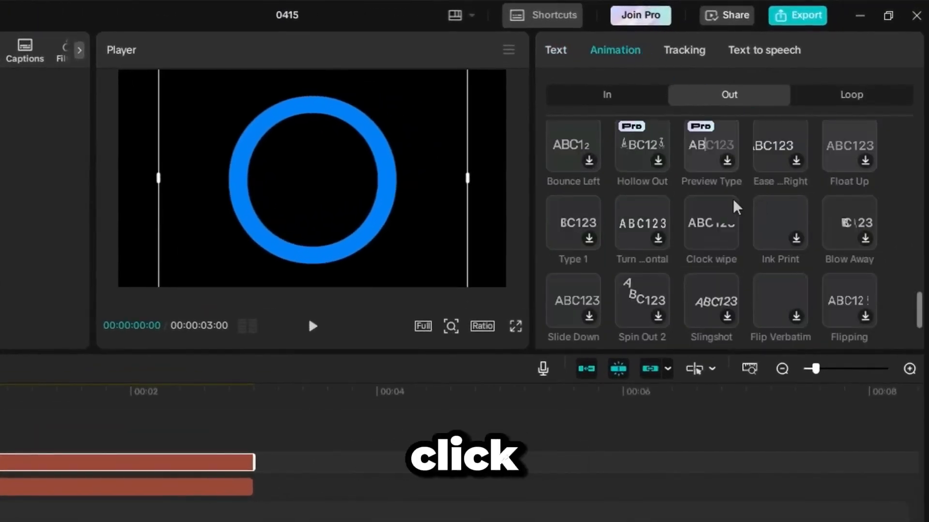
left_click(724, 227)
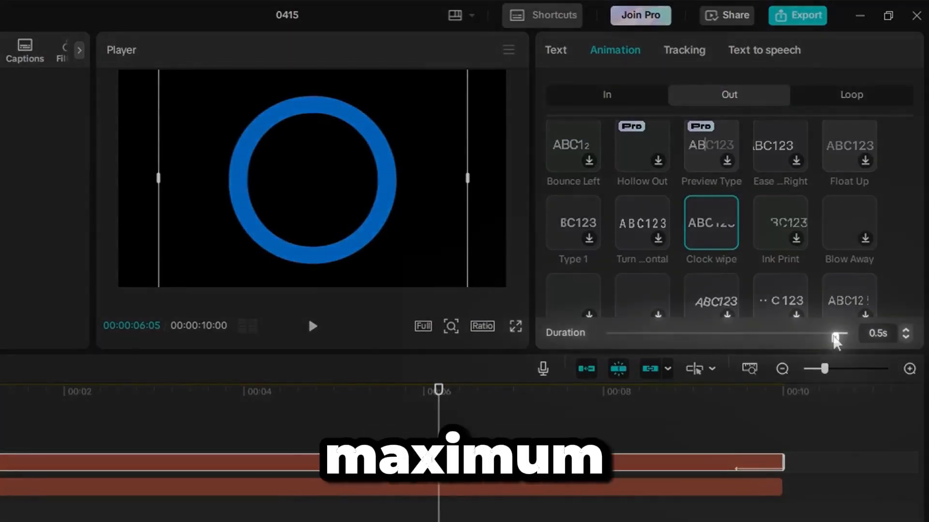
left_click_drag(836, 338, 801, 345)
left_click_drag(689, 348, 575, 347)
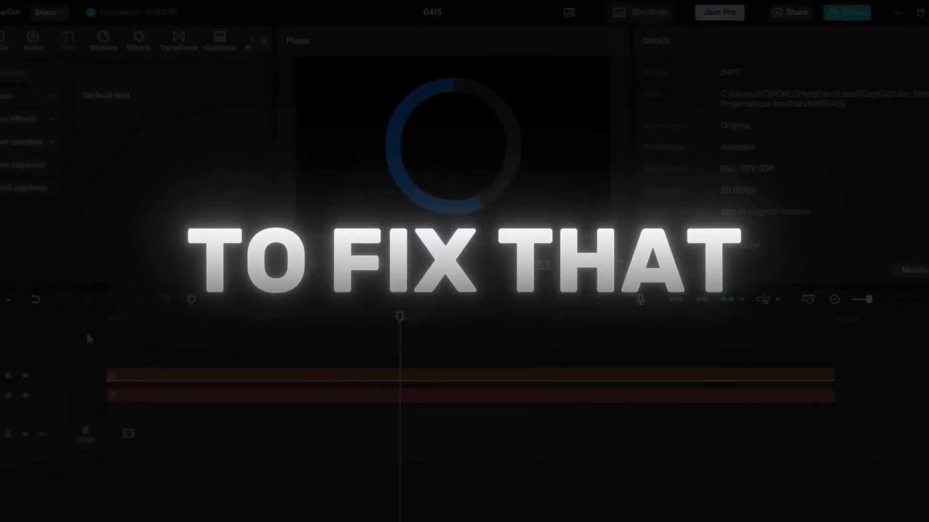
Turn the blue ring layer into a compound clip, reverse it, and play back the ring animation.
right_click(90, 434)
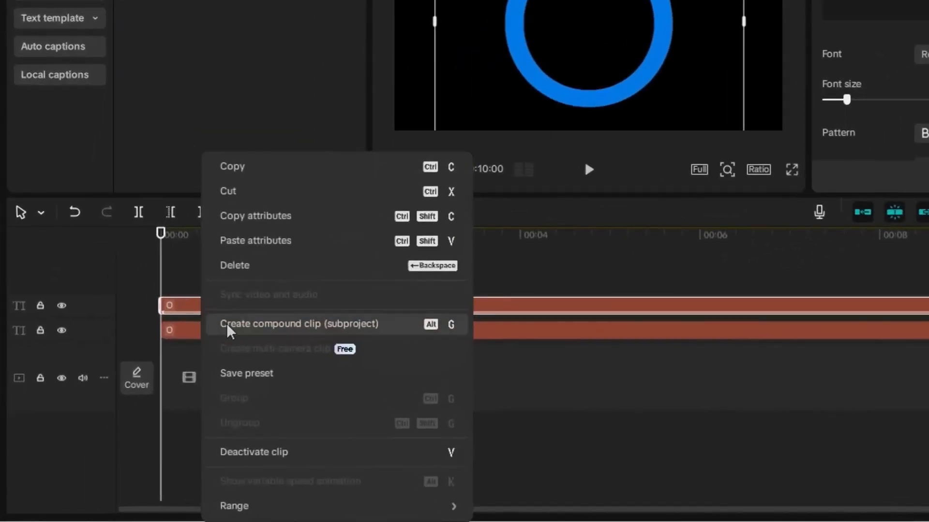
left_click(229, 325)
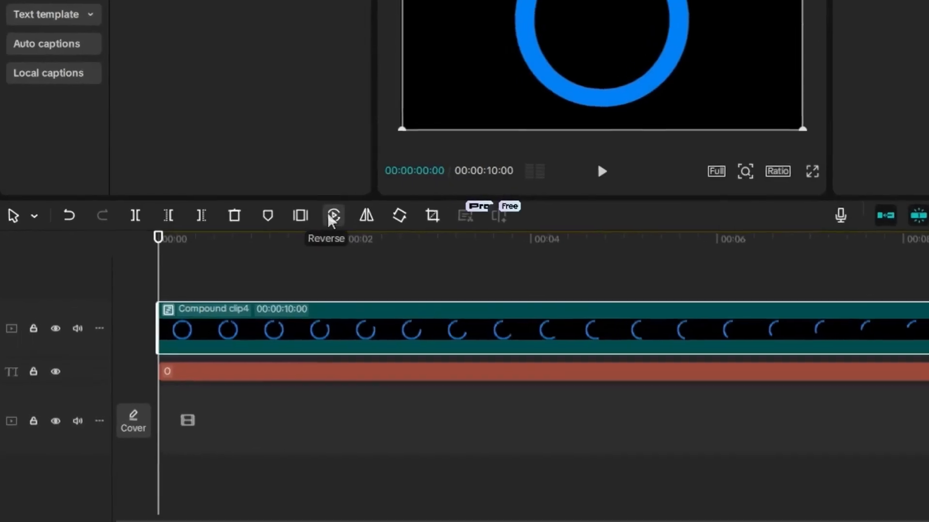
left_click(345, 226)
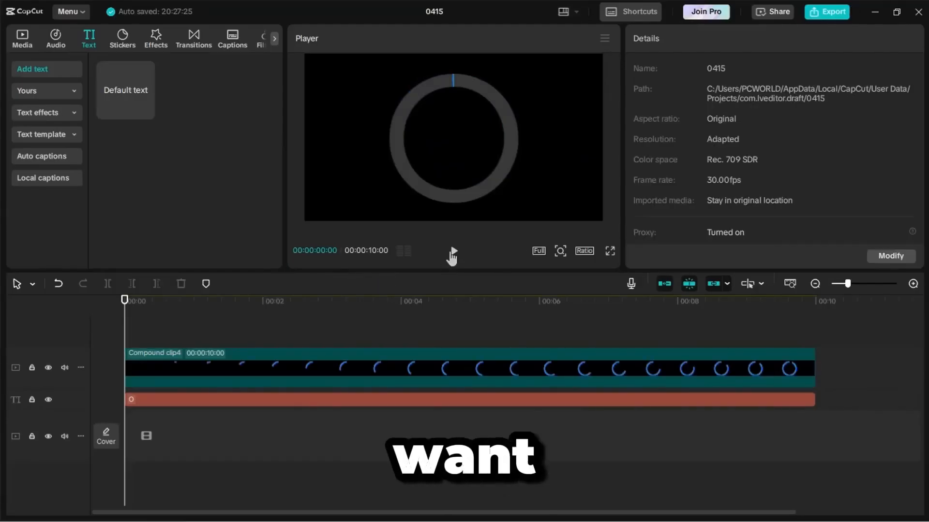
left_click(452, 251)
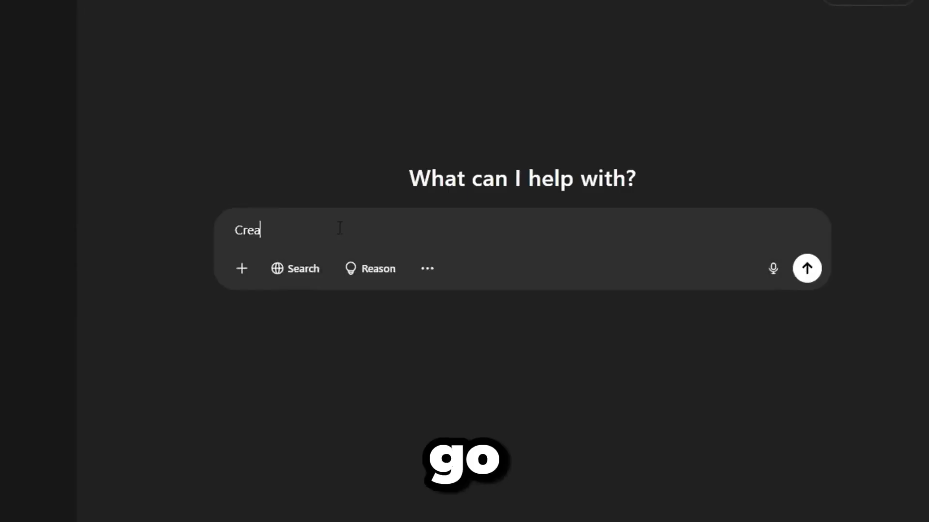
Switch to ChatGPT and write the prompt "Create A SRT File For Ten Second Countdown".
type("te")
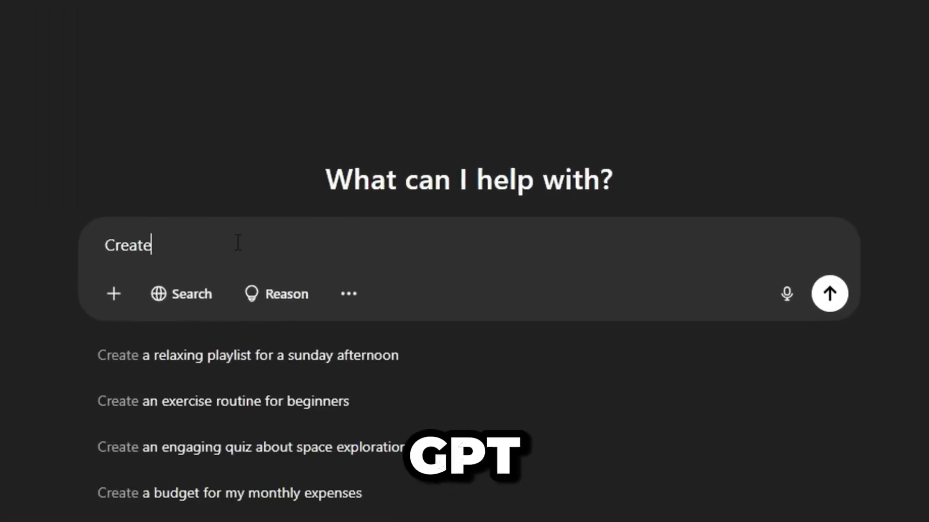
type(" A SRT File For")
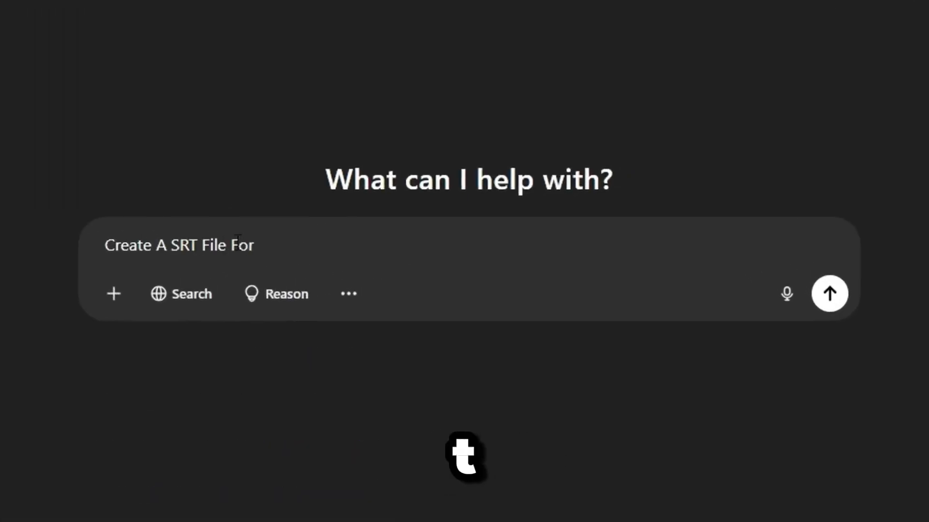
type("dow")
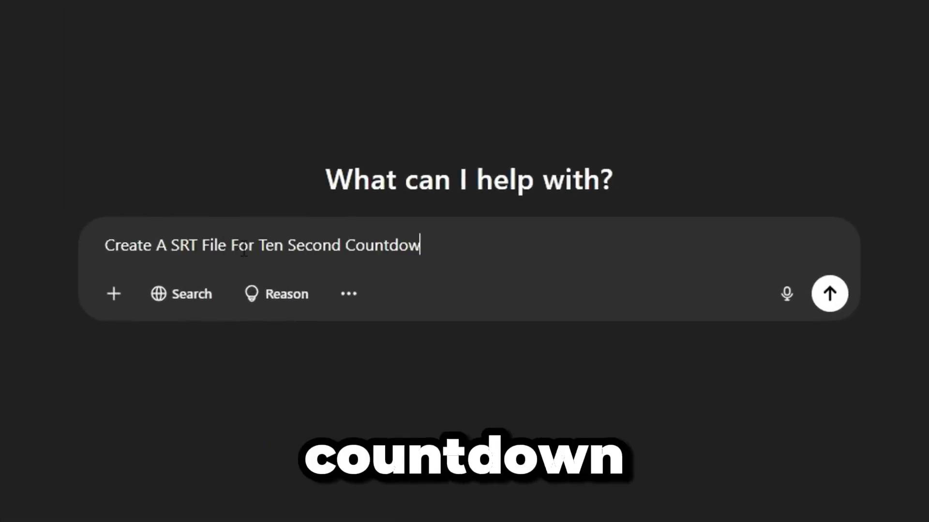
In Notepad, save the pasted countdown subtitles as Countdown.srt.
left_click(121, 115)
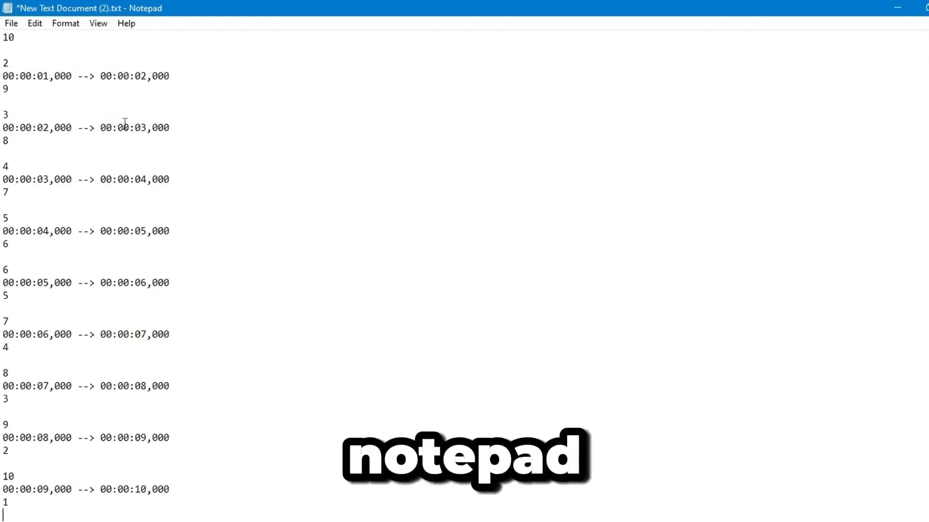
left_click(11, 22)
left_click(42, 120)
type("Countdown")
double_click(186, 349)
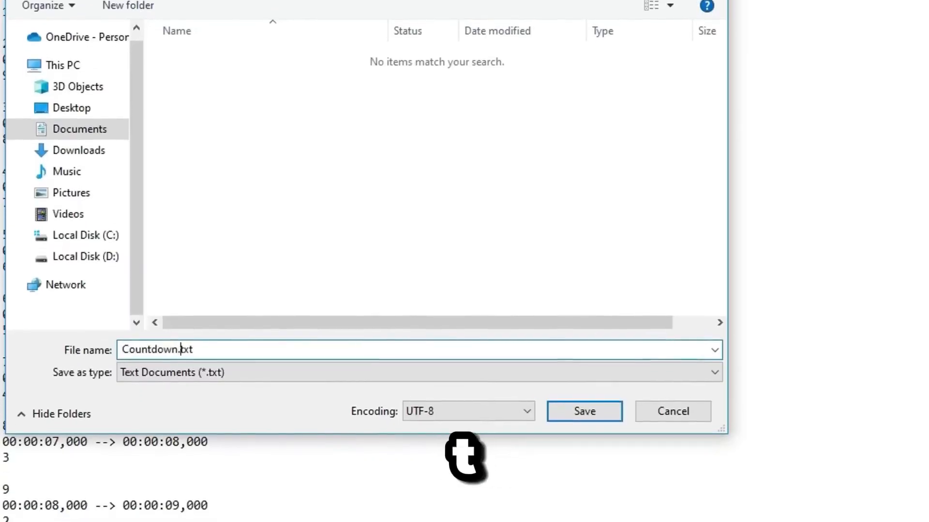
type("s")
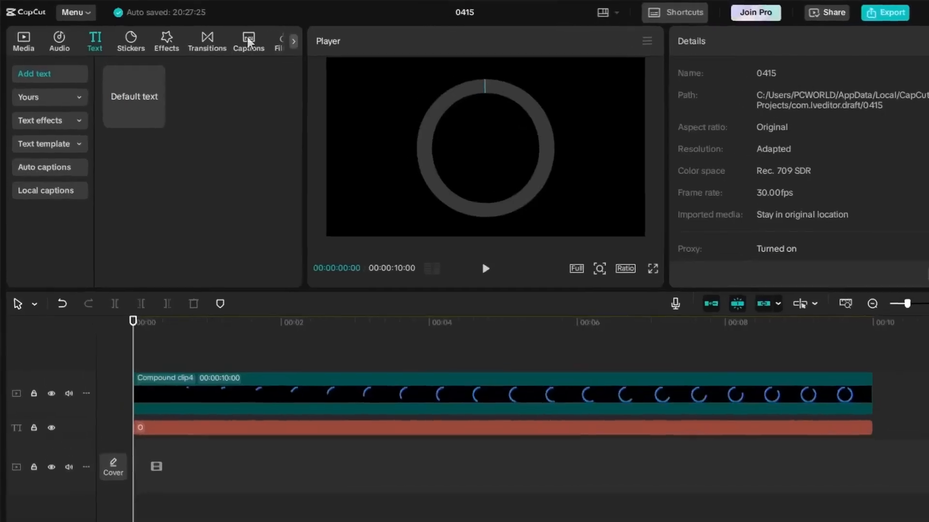
Back in CapCut, import the Countdown.srt caption file and add it to the timeline.
left_click(301, 48)
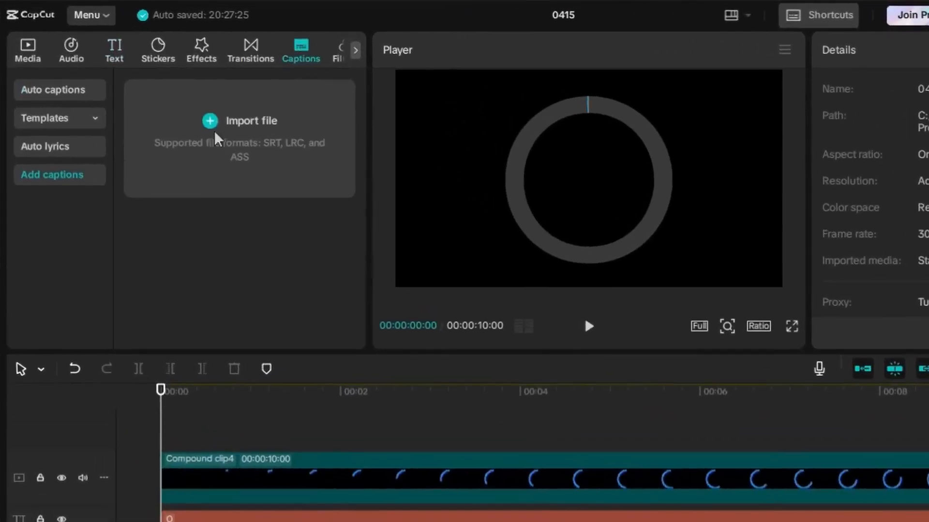
left_click(234, 129)
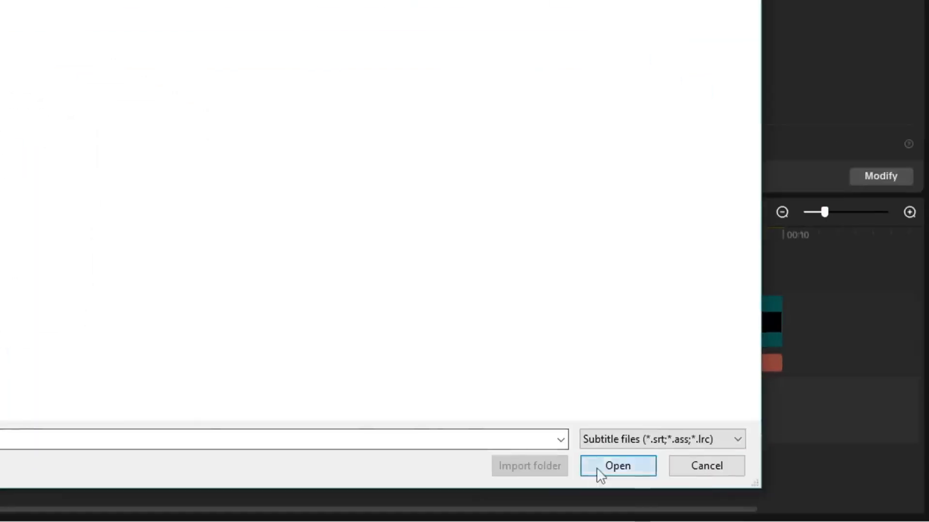
left_click(599, 467)
left_click(144, 134)
Select the countdown captions above the ring and set their font to DS-DIGITAL.
left_click(213, 354)
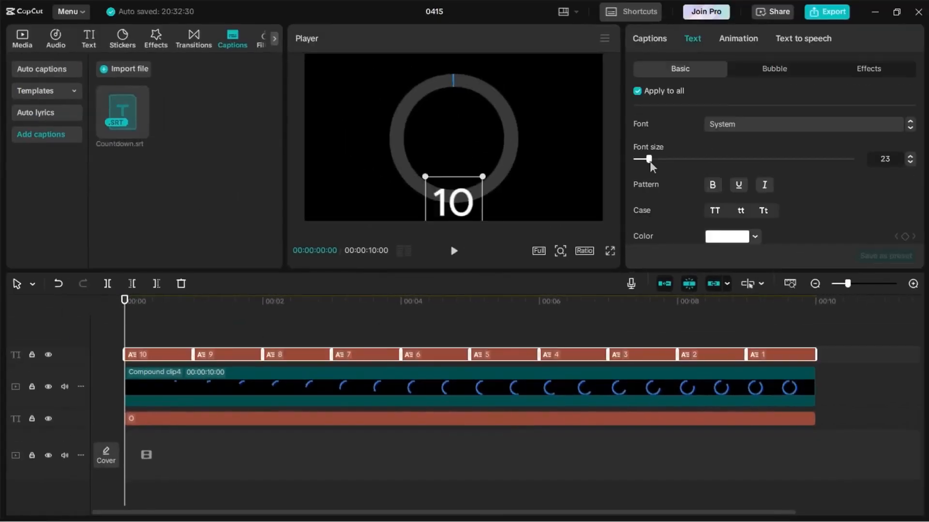
left_click(793, 123)
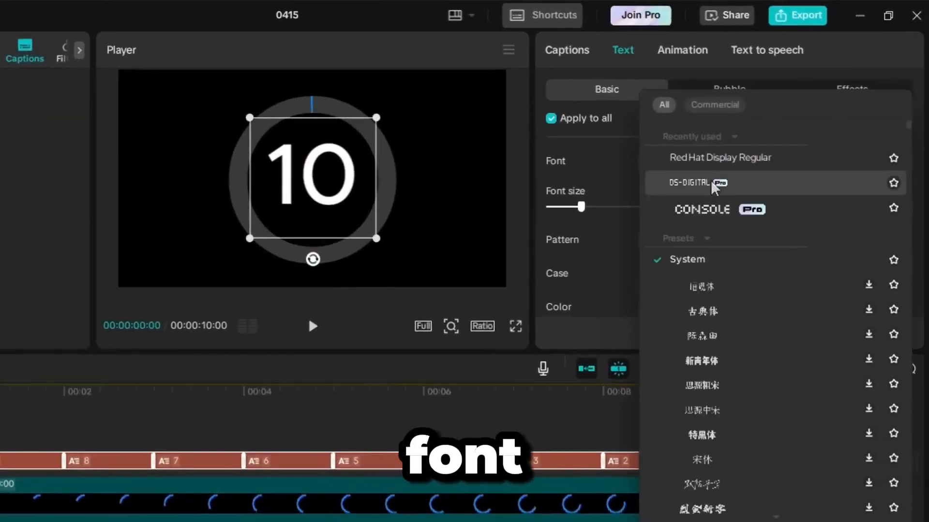
left_click(701, 184)
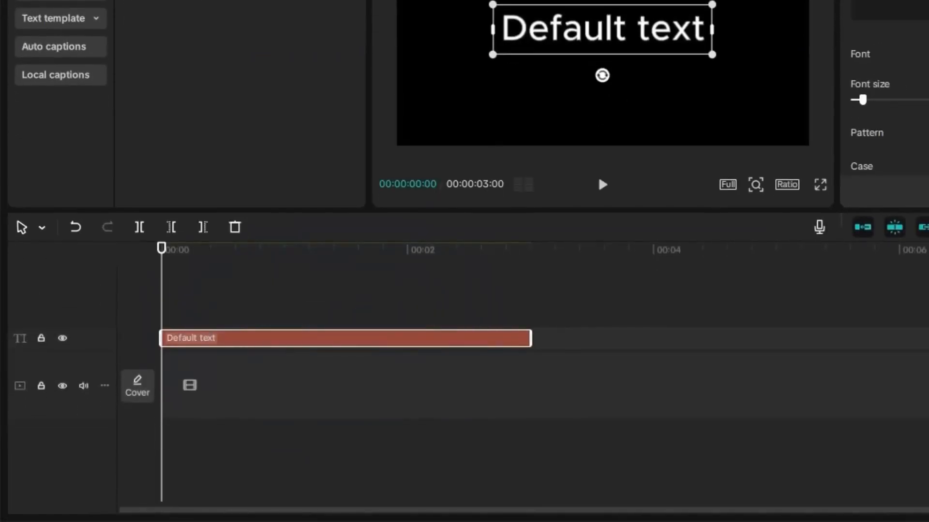
Replace the default text in project 0421 with ZEVEN.
left_click(607, 131)
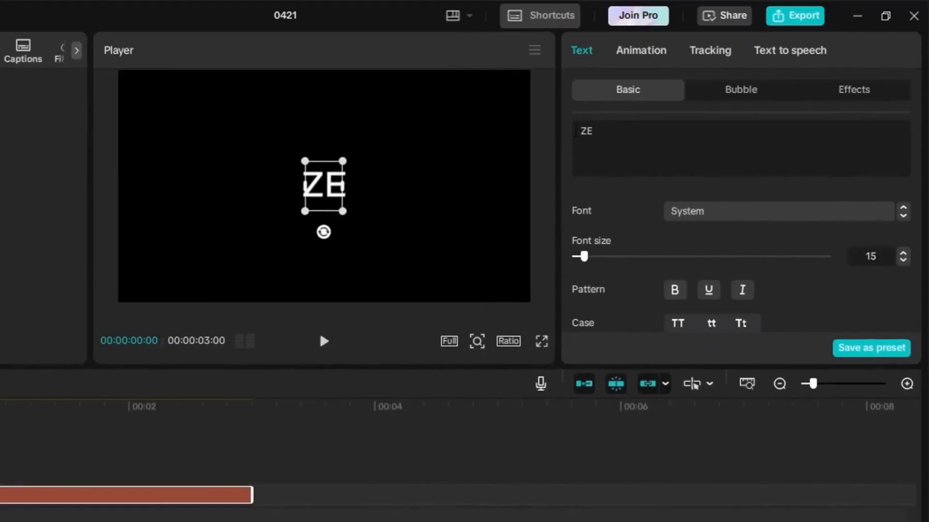
type("ZEV")
type("EN")
Set the ZEVEN text to the RedHat-Blk font and enlarge it in the frame.
left_click(709, 213)
scroll(721, 316, "down", 5)
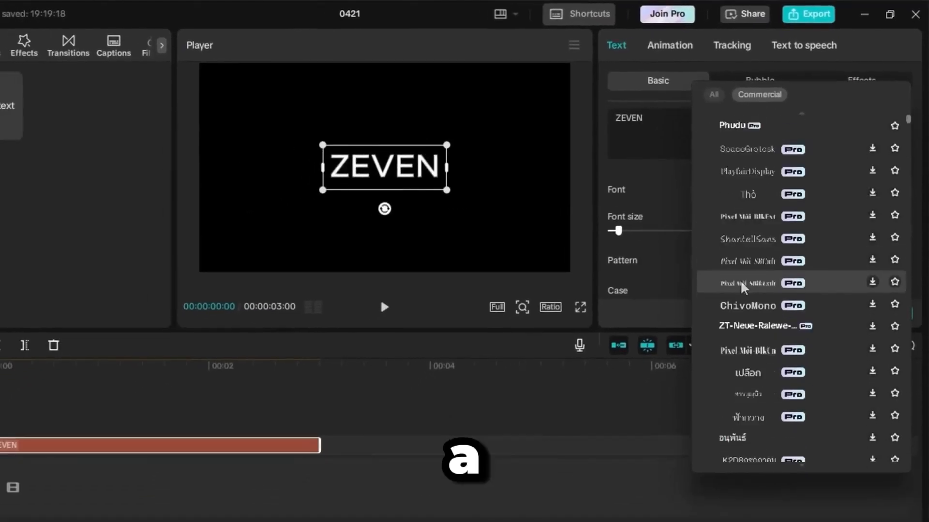
scroll(721, 317, "up", 5)
scroll(818, 339, "down", 5)
scroll(811, 335, "up", 5)
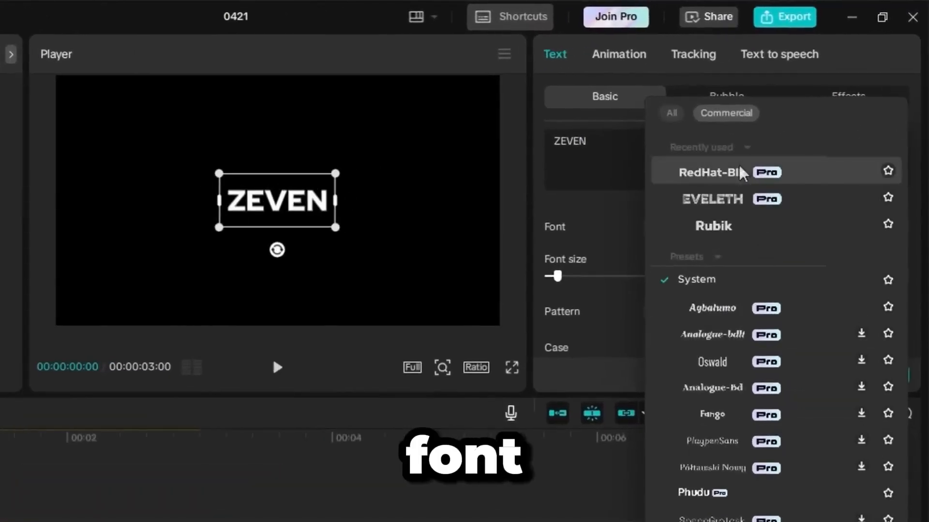
left_click(743, 173)
left_click_drag(335, 173, 428, 134)
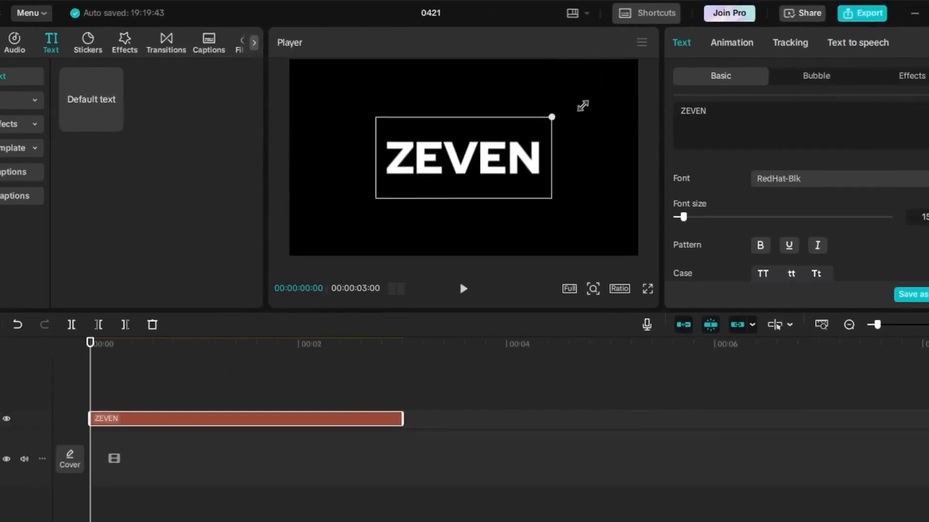
left_click_drag(582, 106, 582, 108)
left_click(731, 238)
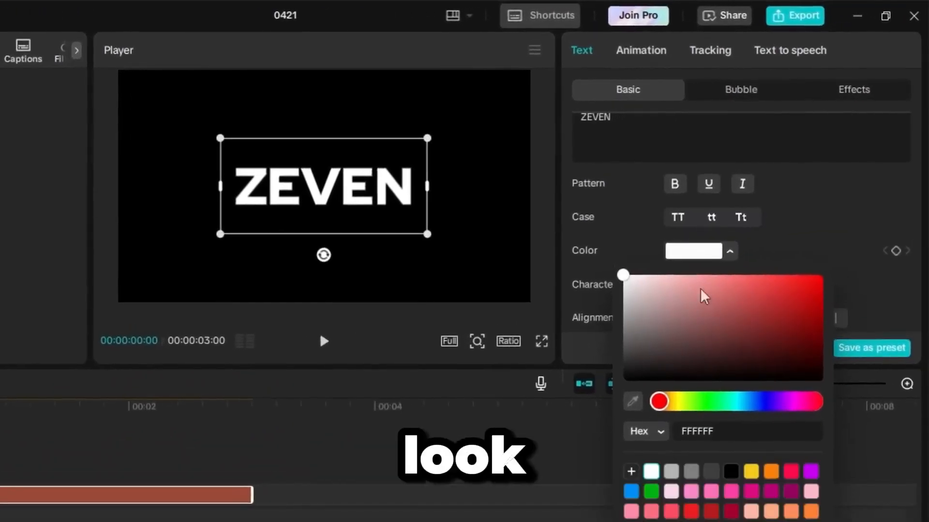
left_click(817, 248)
scroll(796, 247, "down", 10)
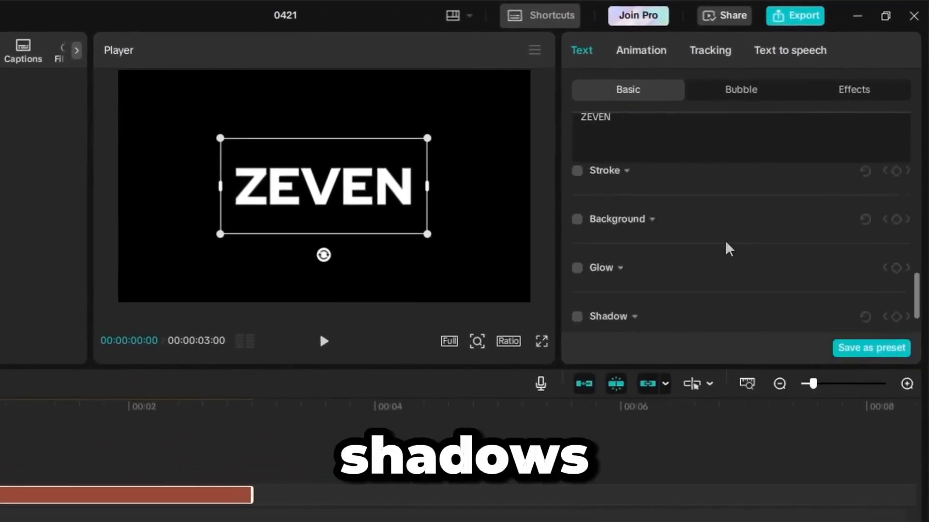
scroll(701, 247, "up", 5)
scroll(738, 196, "up", 6)
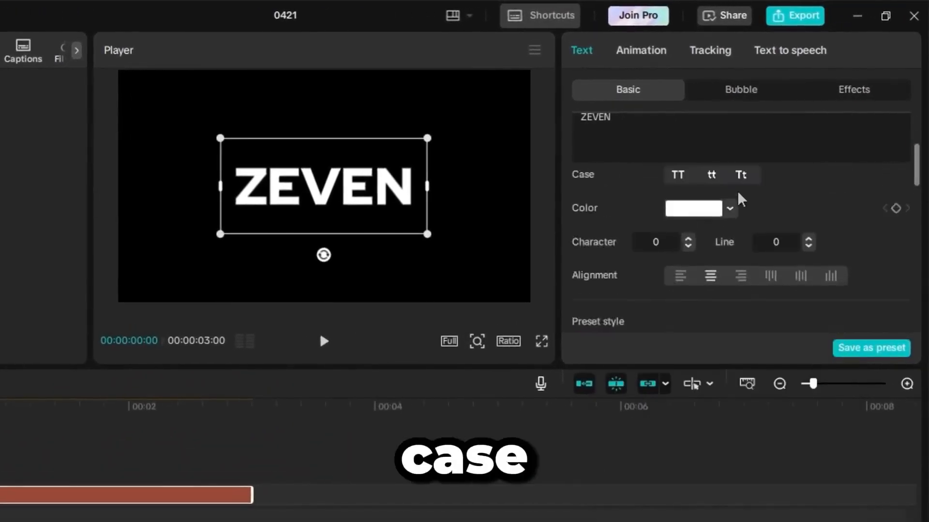
Apply the silver-gray gradient text effect to ZEVEN and turn its layer into a compound clip.
left_click(862, 91)
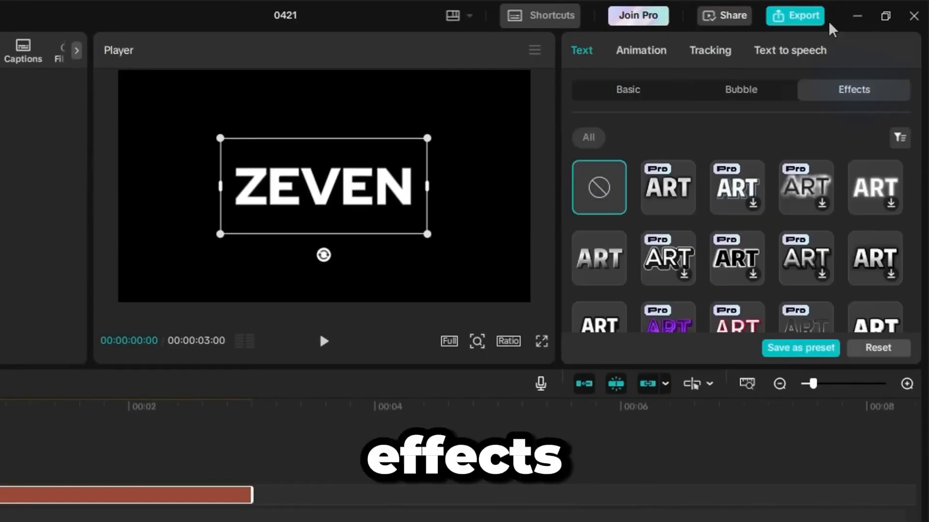
left_click(603, 261)
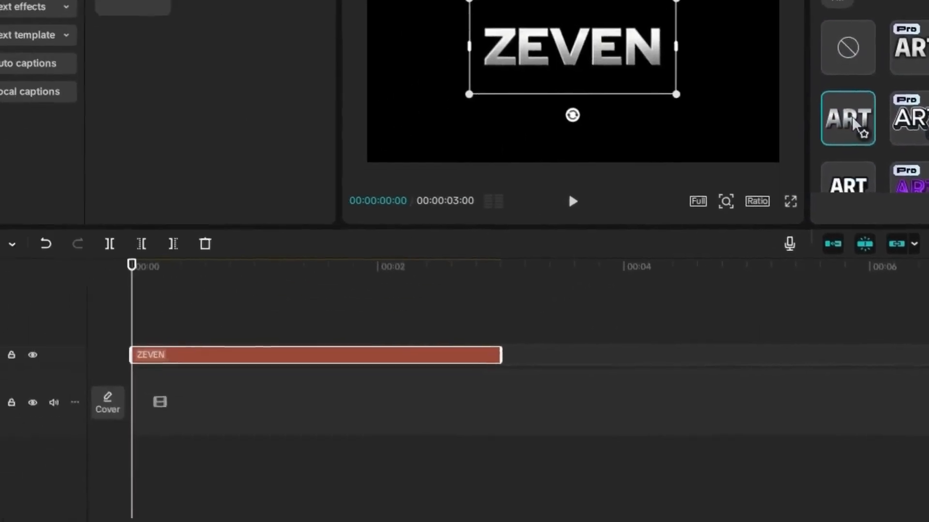
right_click(122, 494)
left_click(435, 324)
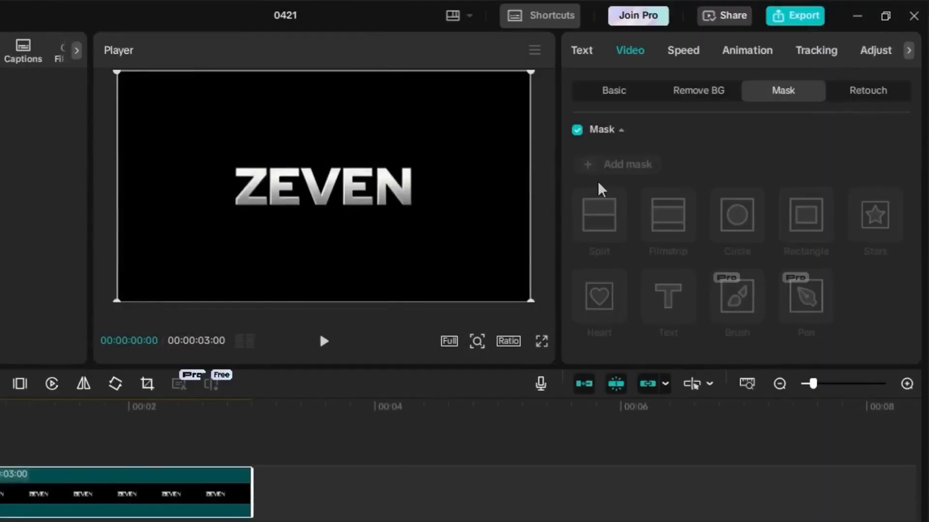
Add a Filmstrip mask to the ZEVEN compound clip, rotate it to -52°, and narrow it into a diagonal band with feathered edges.
left_click(646, 213)
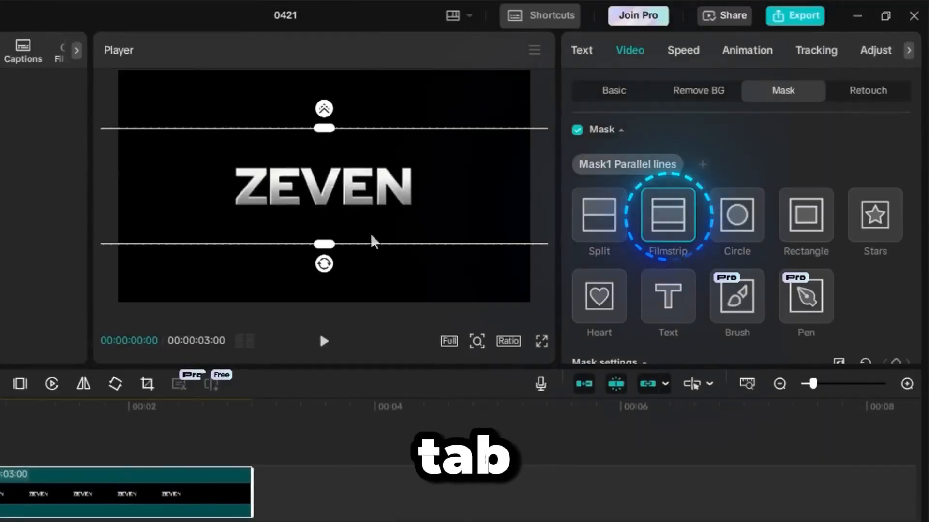
left_click_drag(325, 267, 391, 232)
left_click_drag(510, 222, 474, 195)
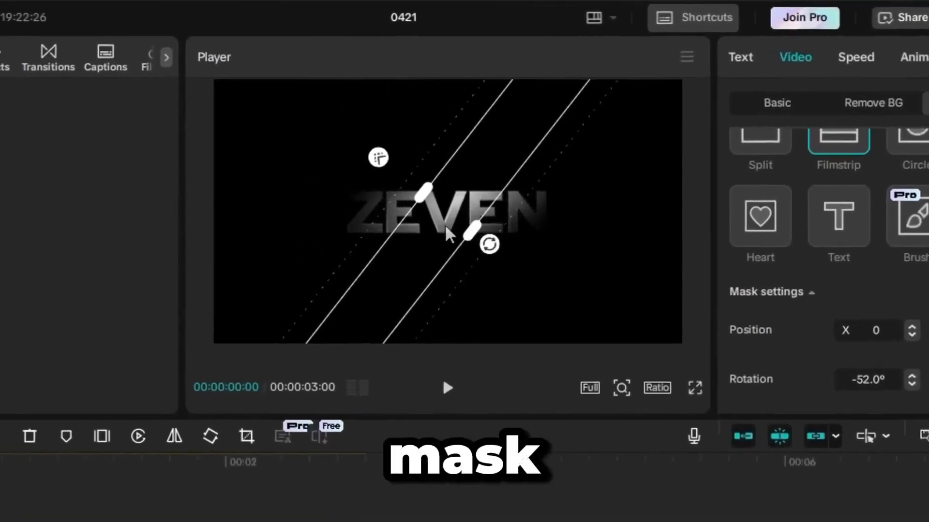
Animate the mask from beyond the text's upper left at the clip start to X 676, Y -328 at 3 seconds, and play the sweep.
left_click_drag(320, 205, 286, 182)
left_click_drag(416, 206, 305, 125)
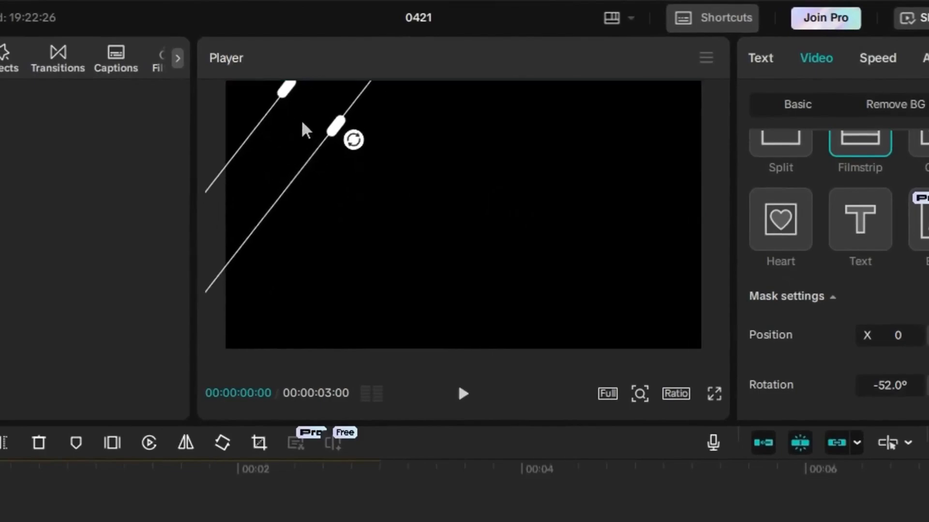
left_click(378, 473)
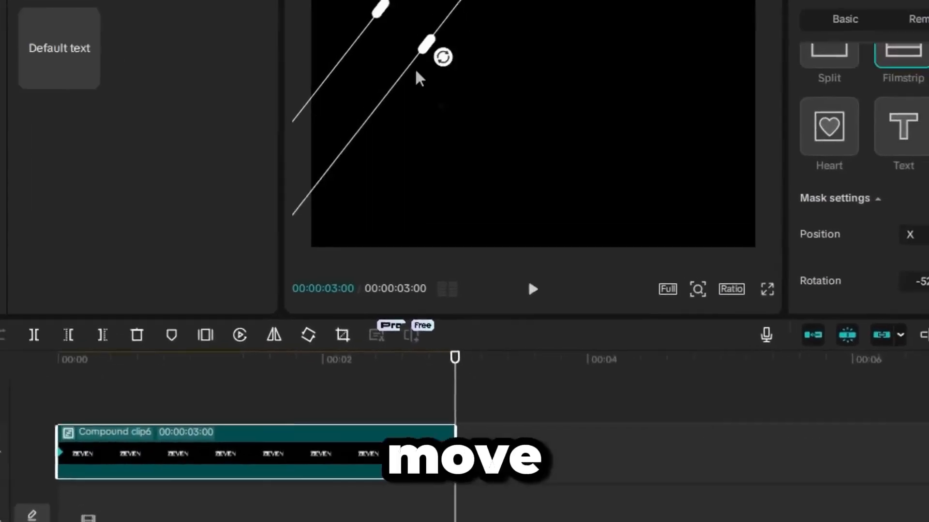
left_click_drag(413, 63, 644, 196)
left_click_drag(573, 298, 622, 330)
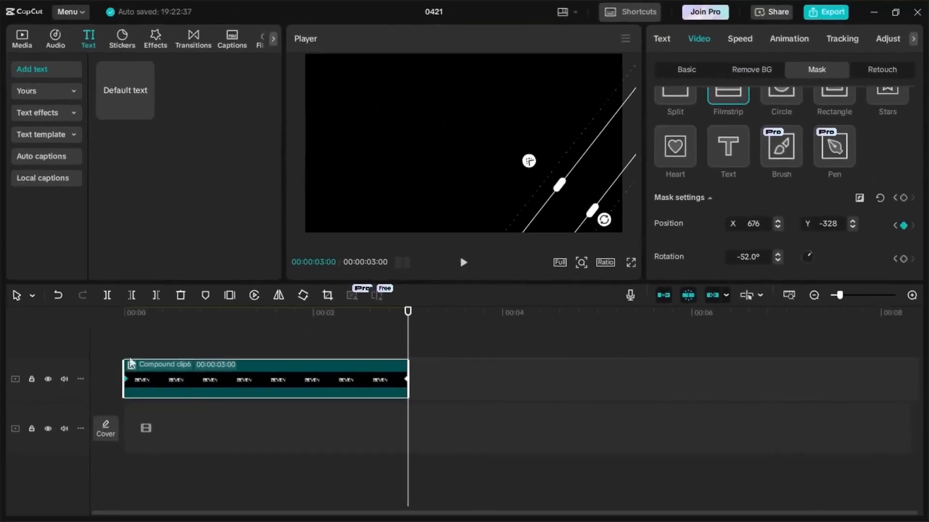
left_click(106, 345)
key("space")
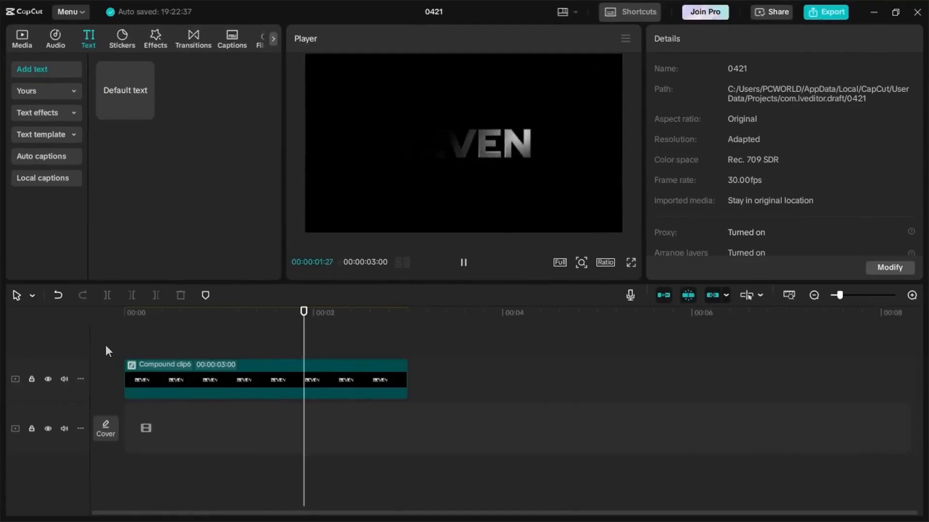
Animate the ZEVEN compound clip's scale with keyframes, from 80% at the clip start to 100% at 3 seconds.
left_click(129, 378)
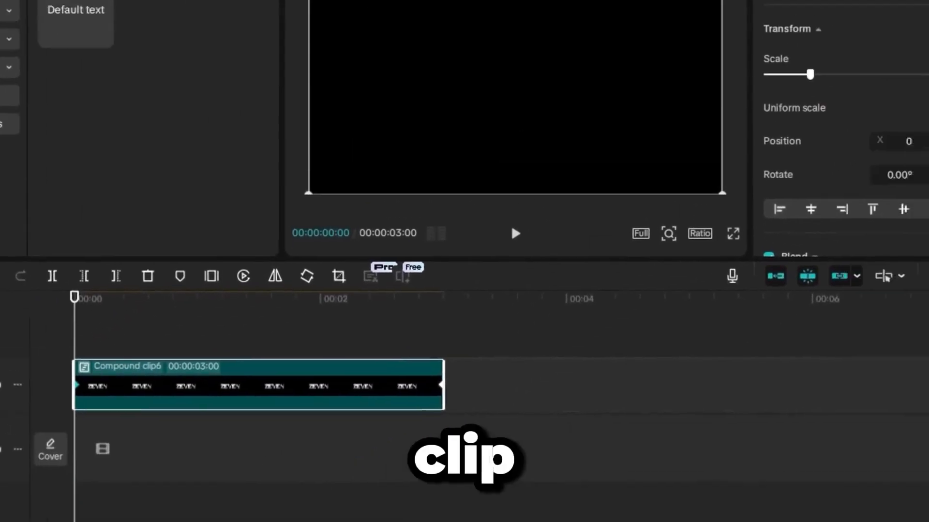
left_click_drag(836, 182, 804, 182)
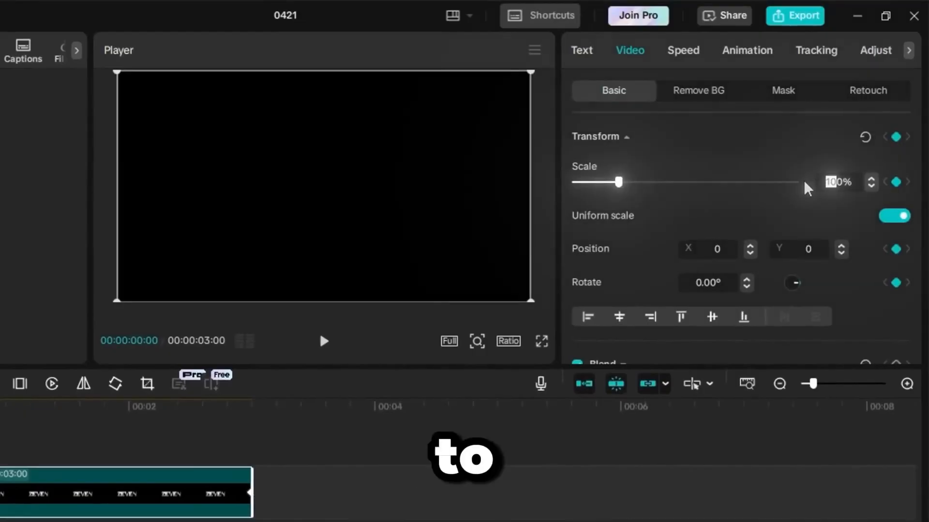
type("8")
key("Return")
left_click(246, 419)
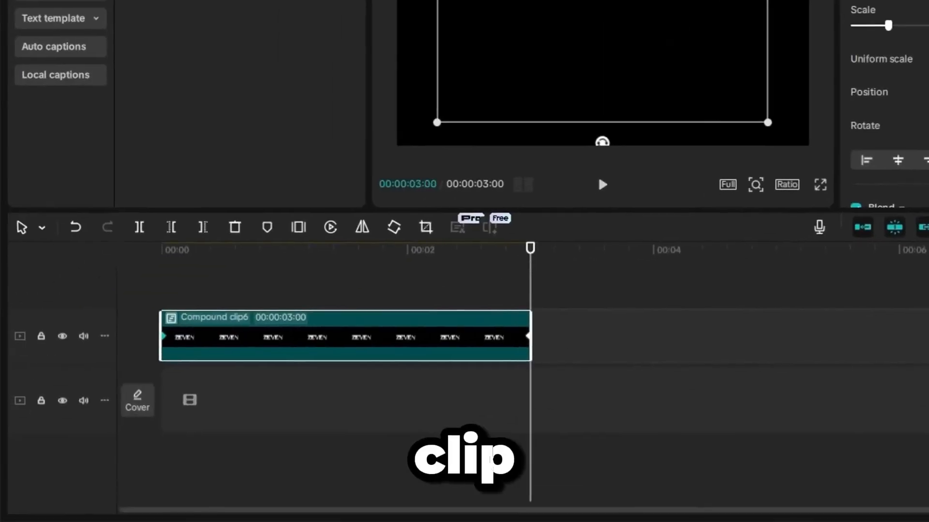
left_click(840, 182)
scroll(841, 182, "up", 5)
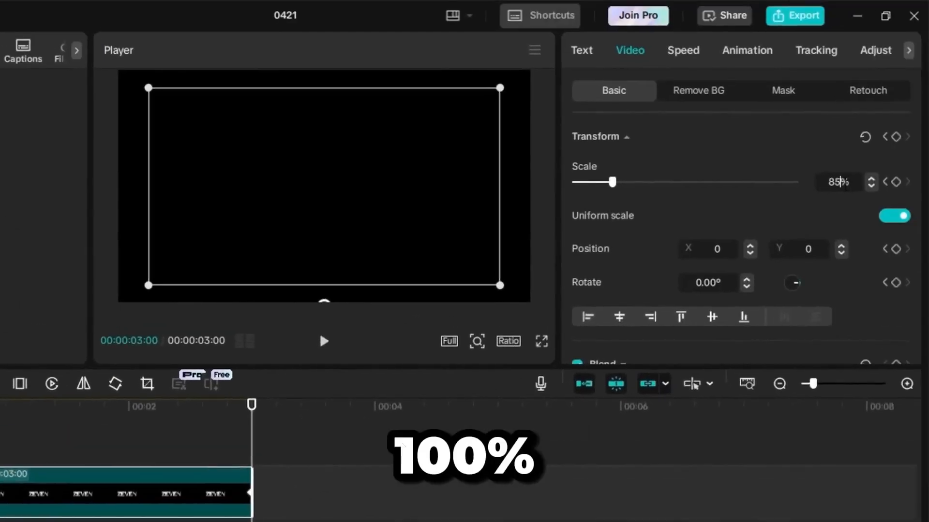
scroll(840, 182, "up", 14)
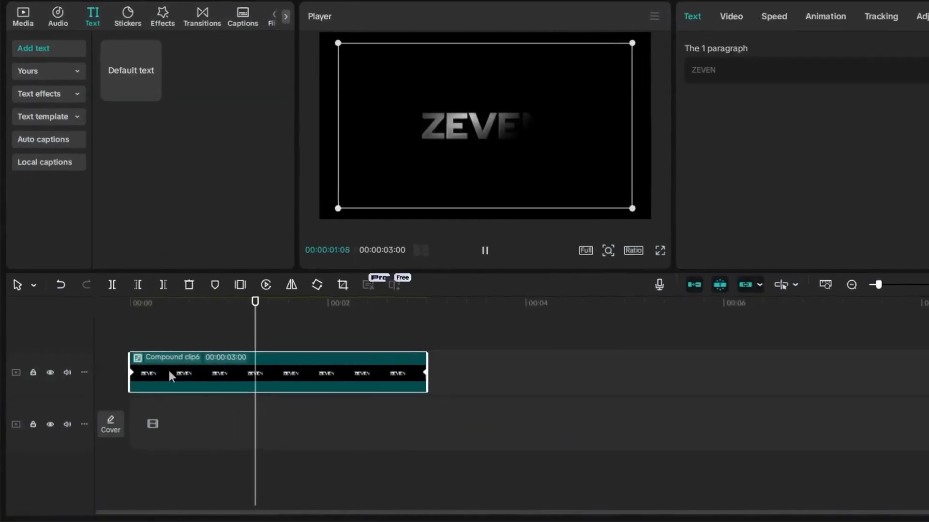
Turn the animated ZEVEN clip into a compound clip and add the Glow 2 light effect with Glow 15 and a slightly increased Size.
right_click(169, 376)
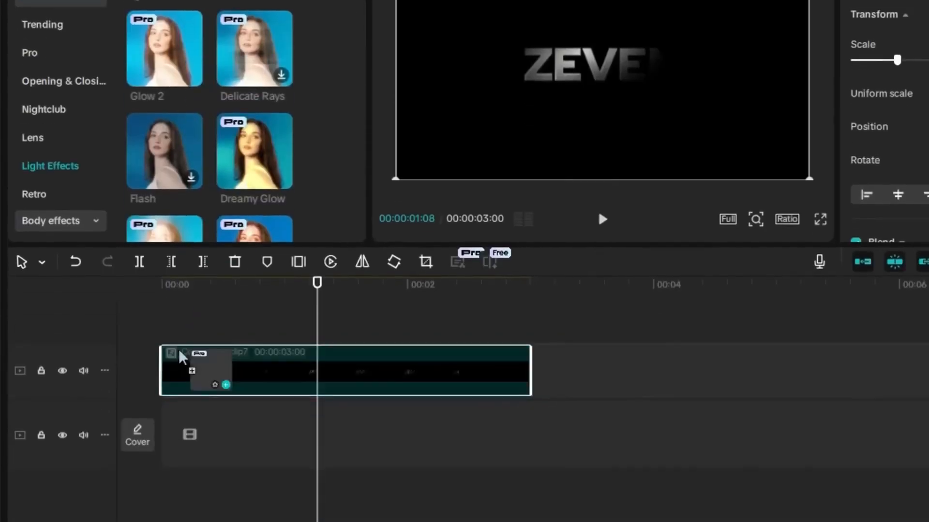
left_click_drag(181, 358, 182, 356)
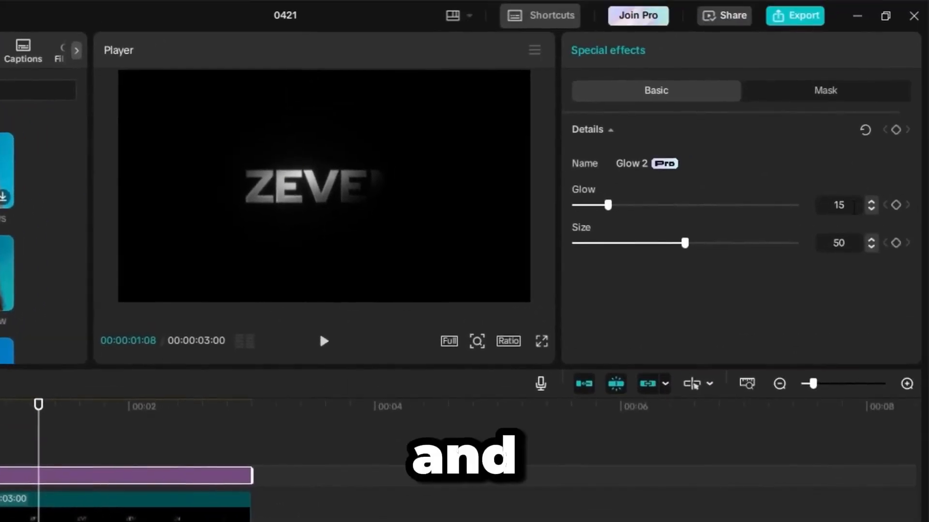
left_click_drag(685, 243, 705, 243)
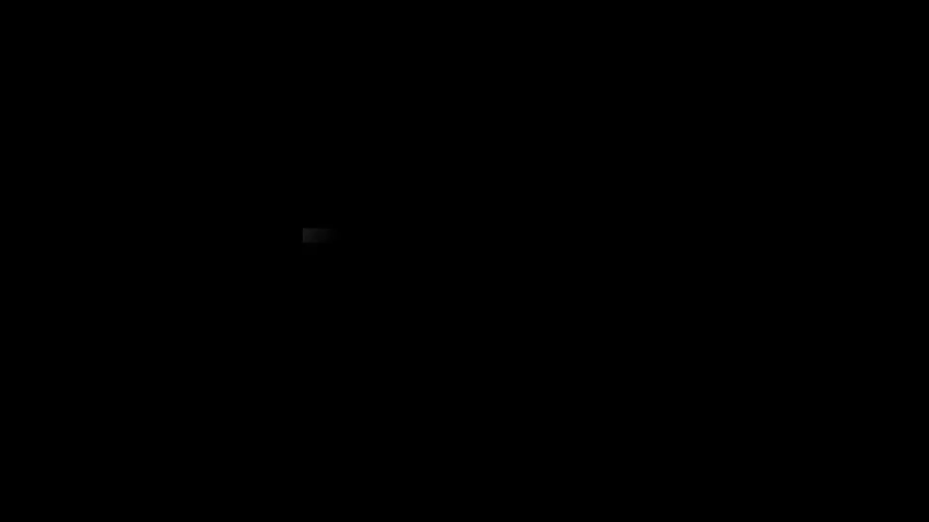